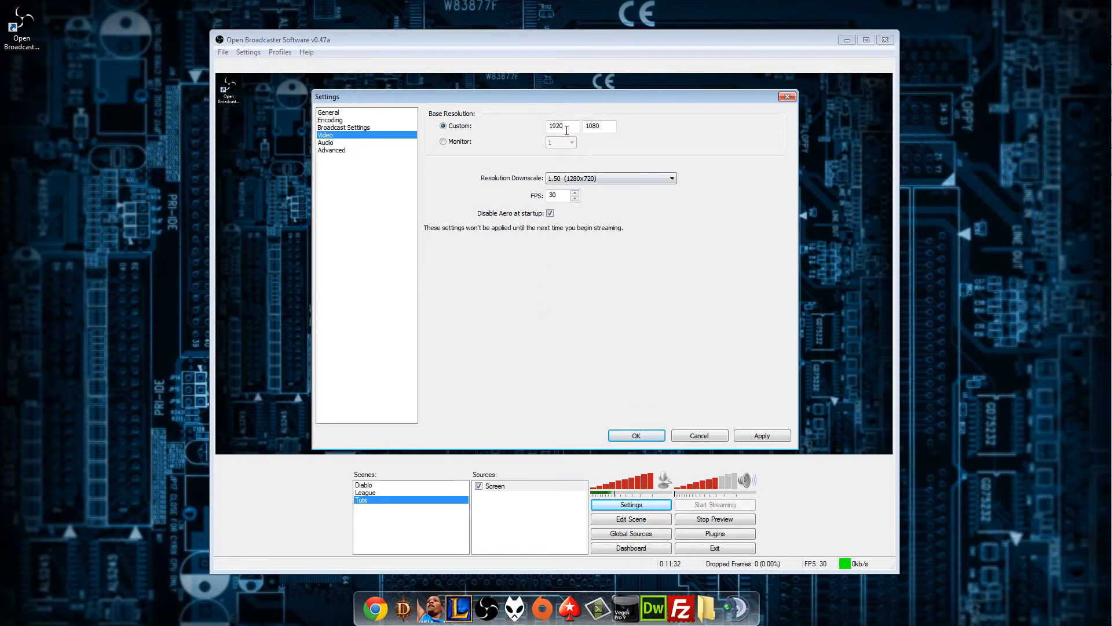
Review the custom base resolution values and the available resolution downscale options in the video settings.
double_click(597, 125)
click(597, 126)
click(569, 128)
click(610, 180)
click(607, 188)
click(624, 176)
click(613, 197)
Try the resolution downscale option None (1920x1080) and return it to 1.50 (1280x720).
click(623, 179)
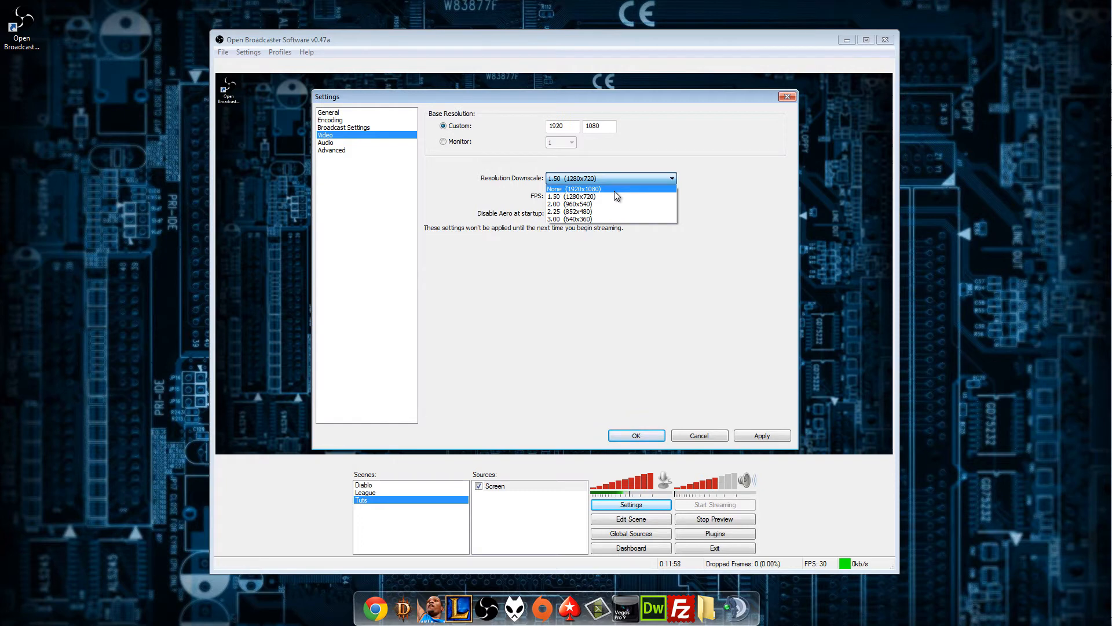
click(615, 191)
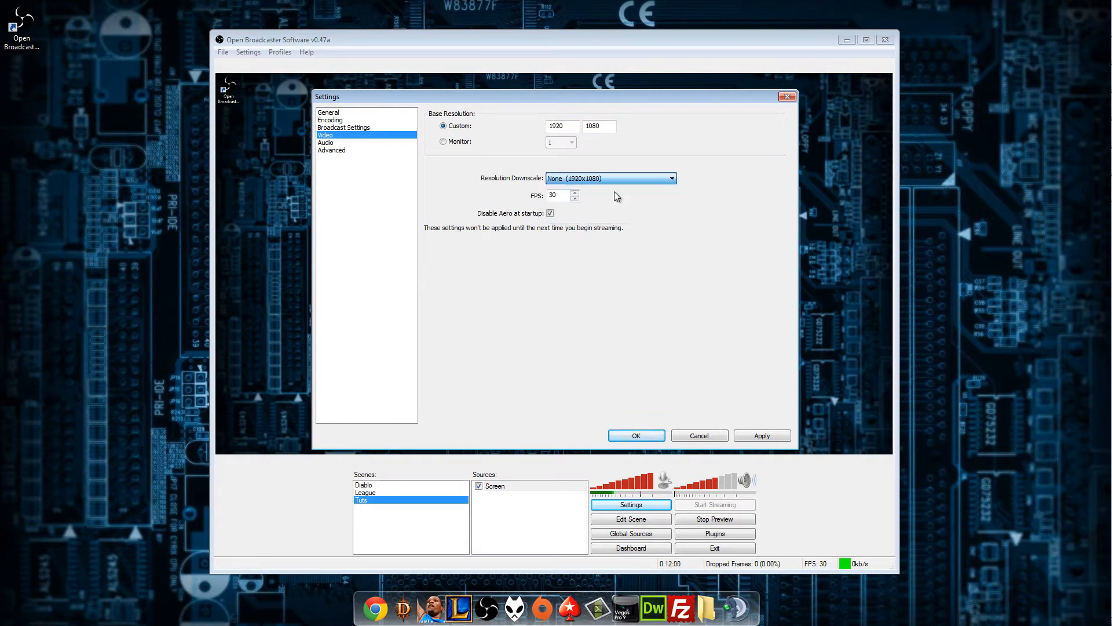
click(634, 177)
click(627, 202)
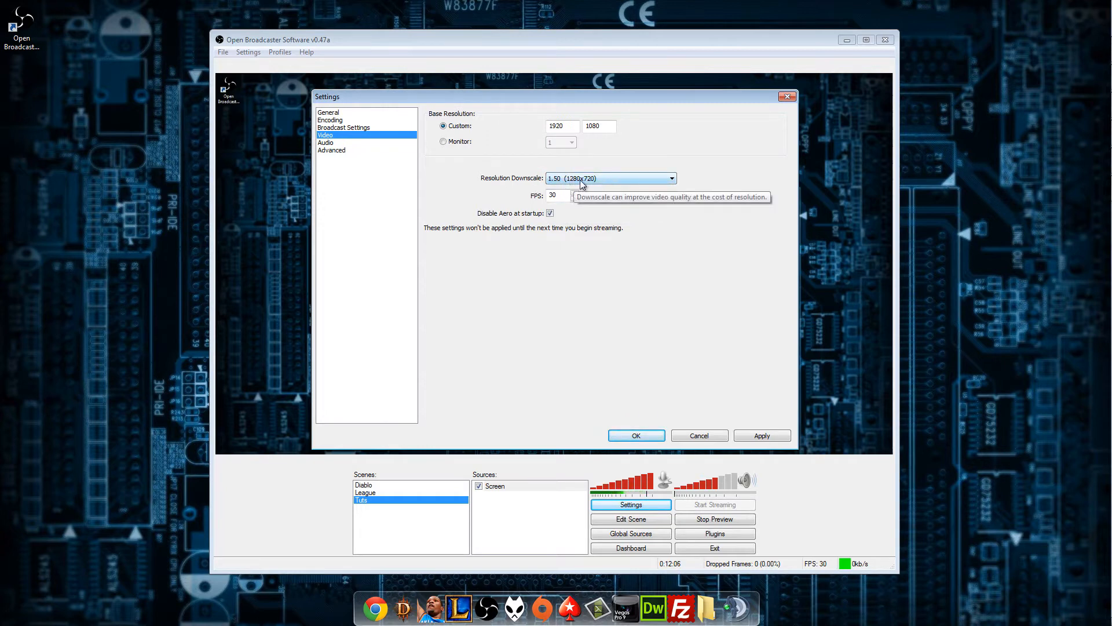
Examine the lower resolution choices for the downscale, keeping 1.50 (1280x720) selected.
click(604, 178)
click(604, 177)
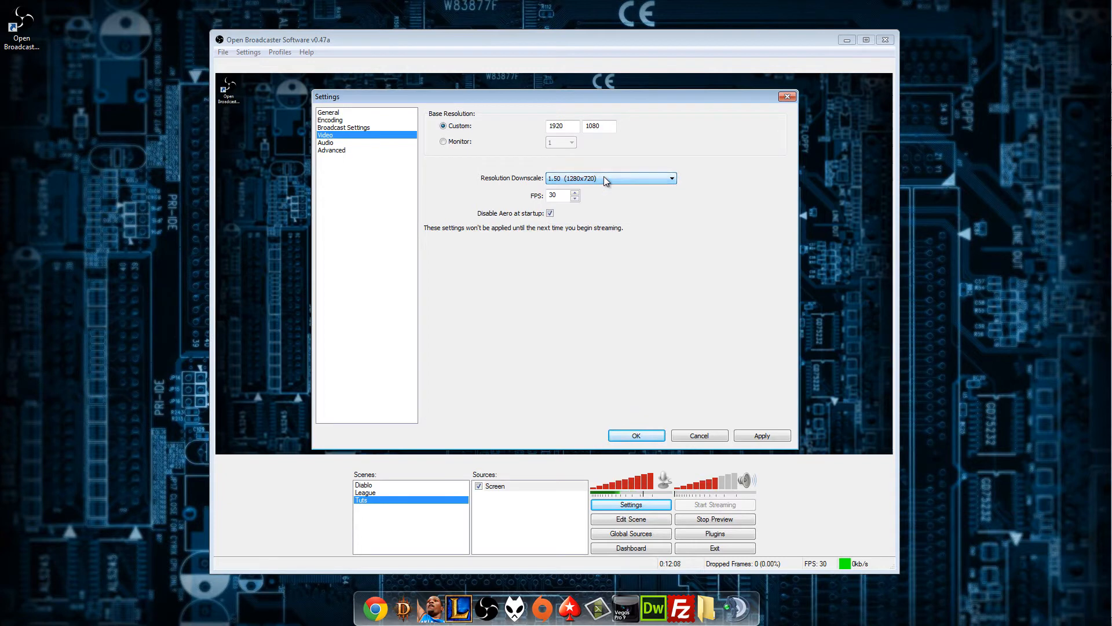
click(603, 177)
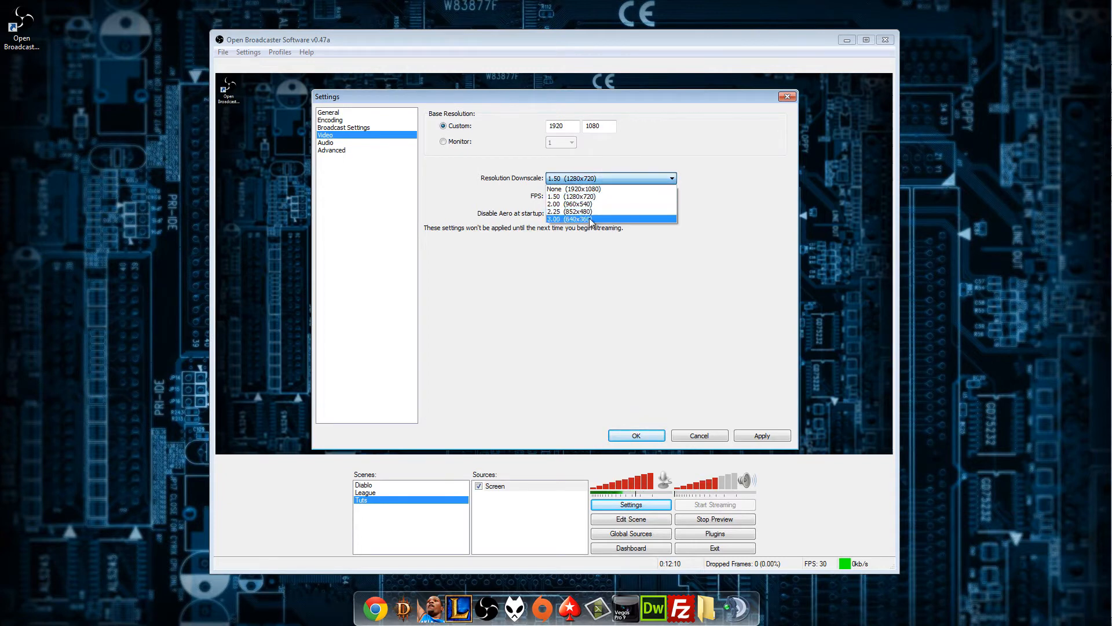
click(600, 197)
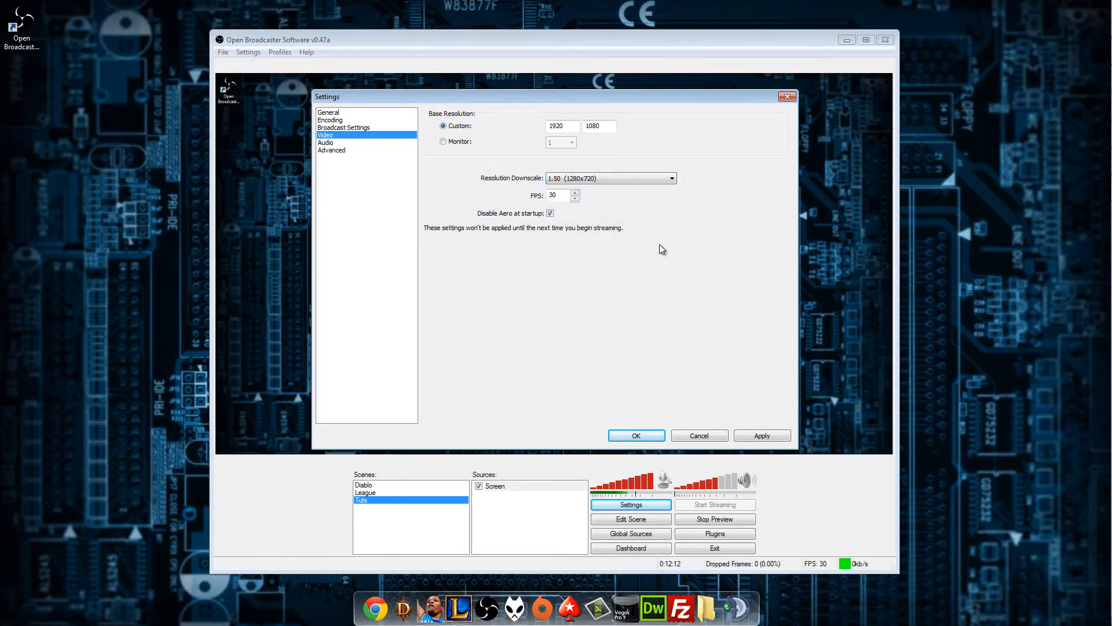
click(623, 179)
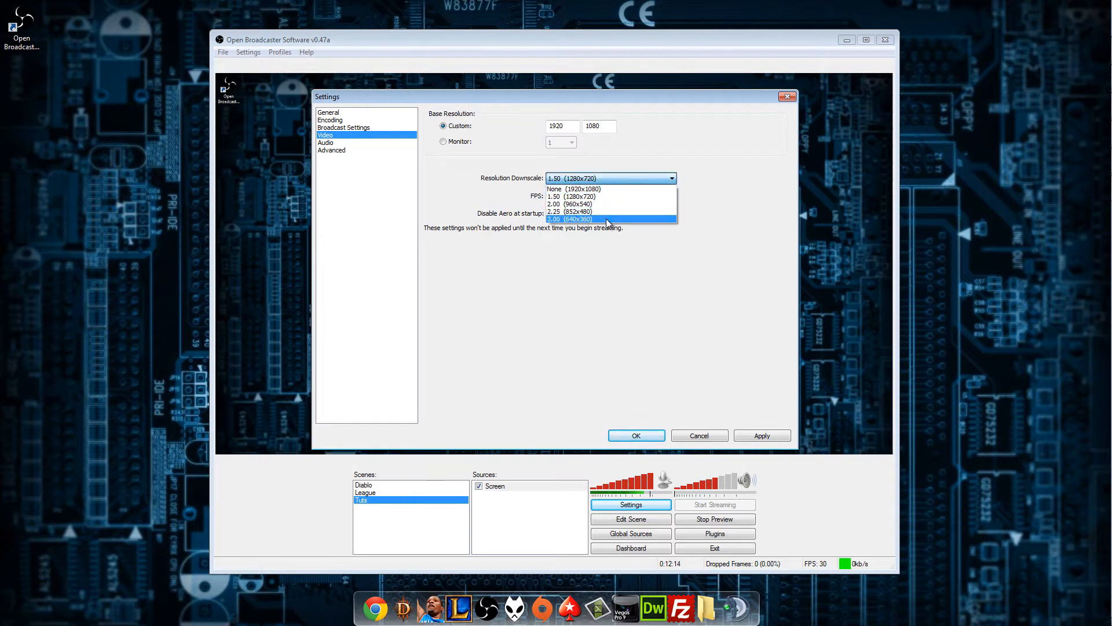
click(605, 195)
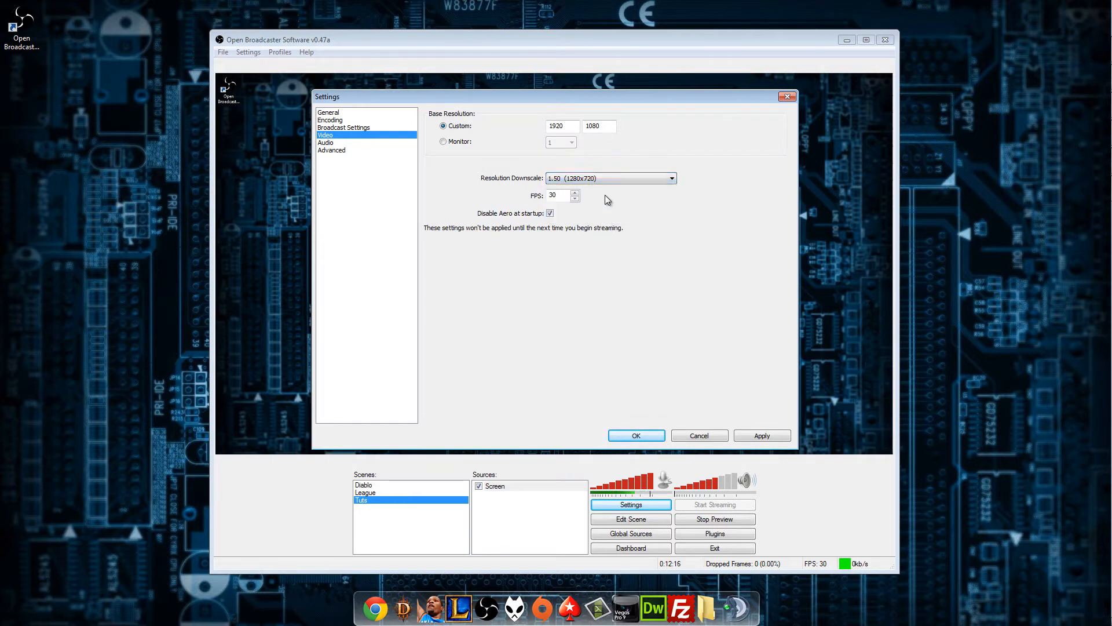
click(623, 178)
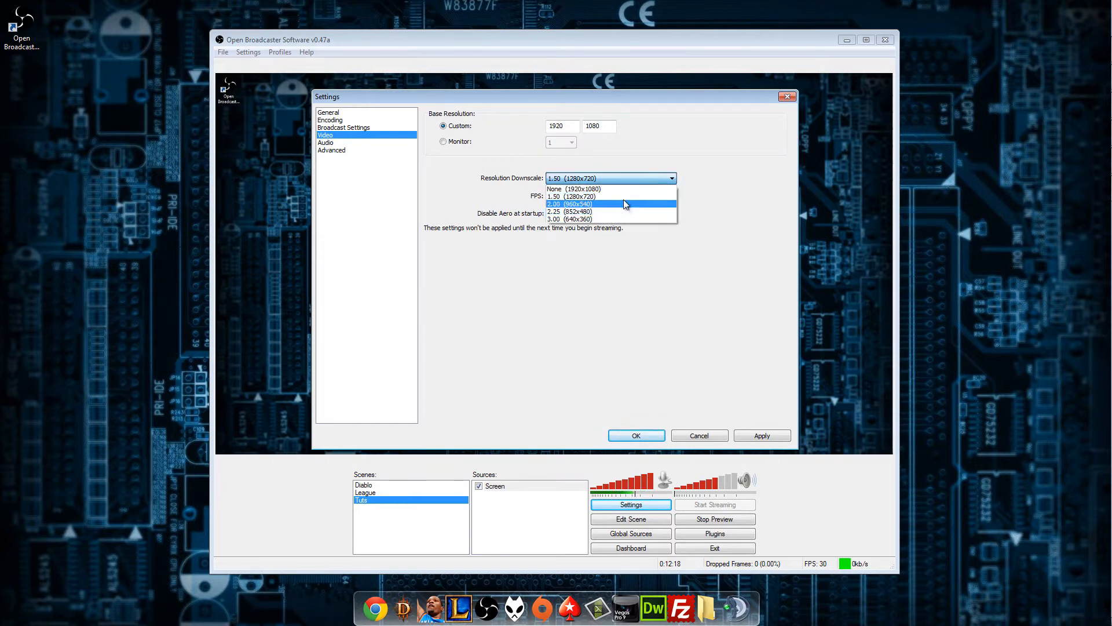
click(625, 195)
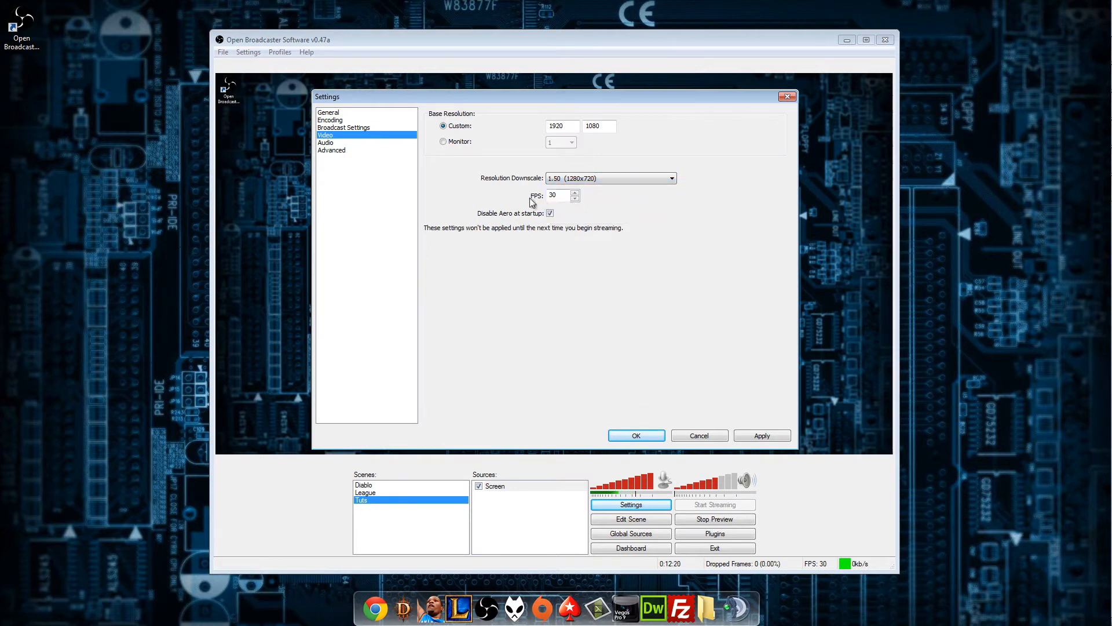
Try a video output with downscale None (1920x1080) and a frame rate of 45 FPS.
click(557, 194)
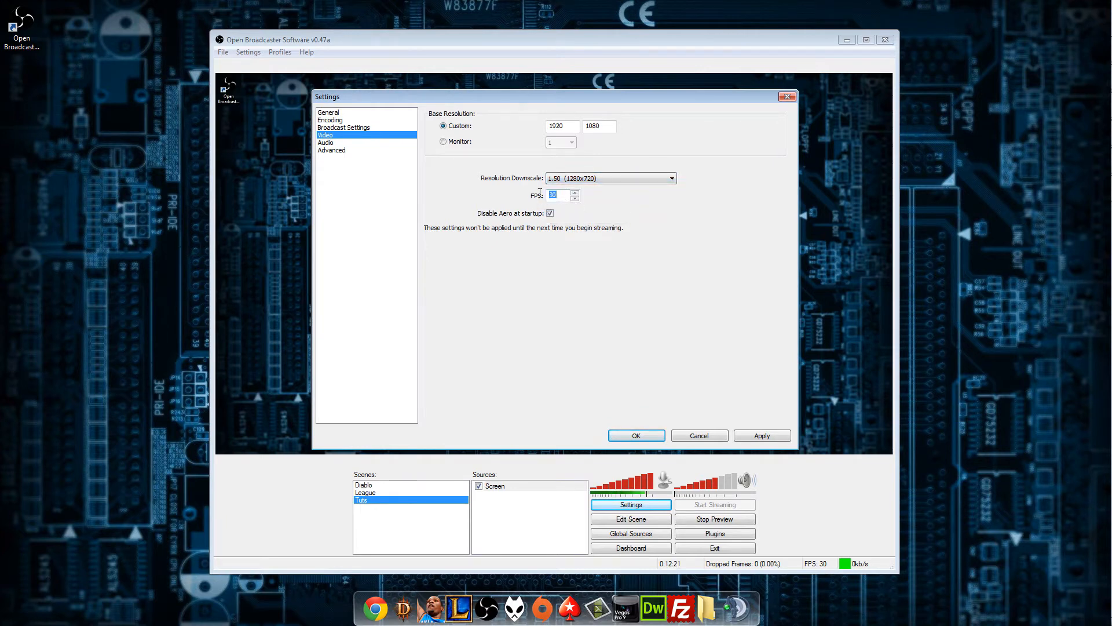
click(578, 193)
click(558, 195)
drag(558, 195, 544, 197)
click(561, 196)
click(613, 180)
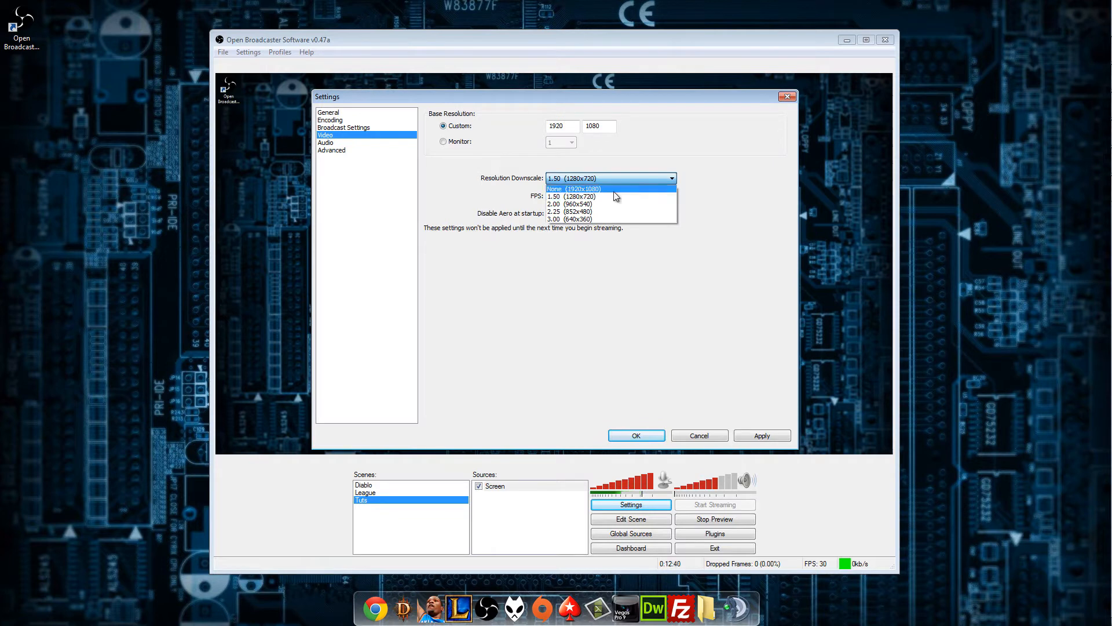
click(614, 188)
key(Tab)
text(45)
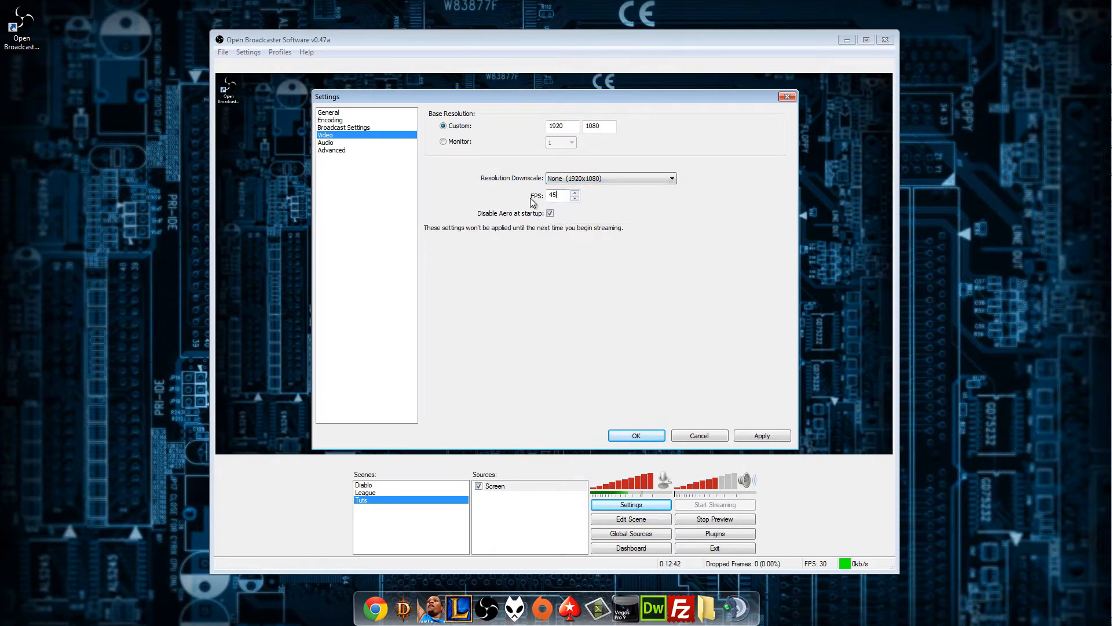
Set the frame rate to 30 FPS and the resolution downscale to 1.50 (1280x720), keeping Aero disabled at startup.
double_click(548, 195)
click(639, 177)
click(630, 197)
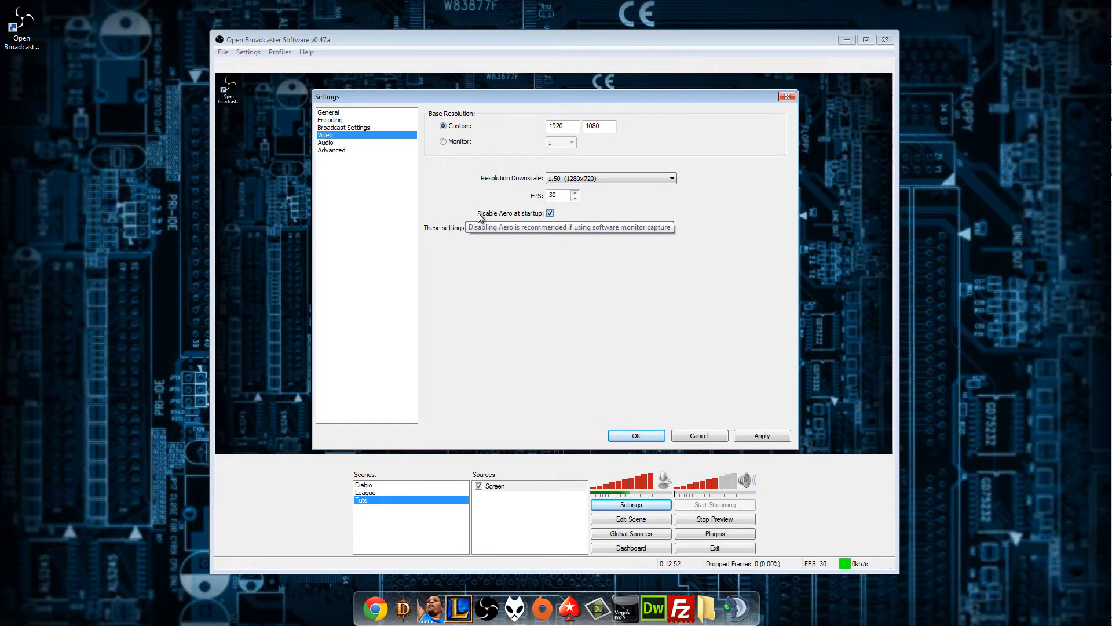
click(550, 214)
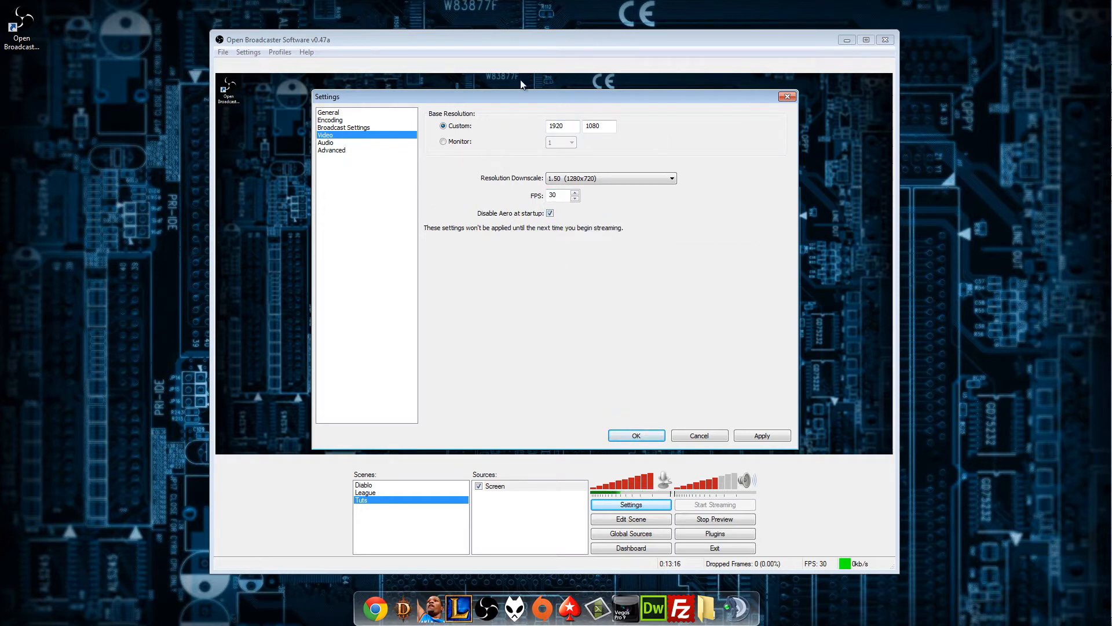
Save the video settings and choose Default as the playback audio device in the audio settings.
click(341, 144)
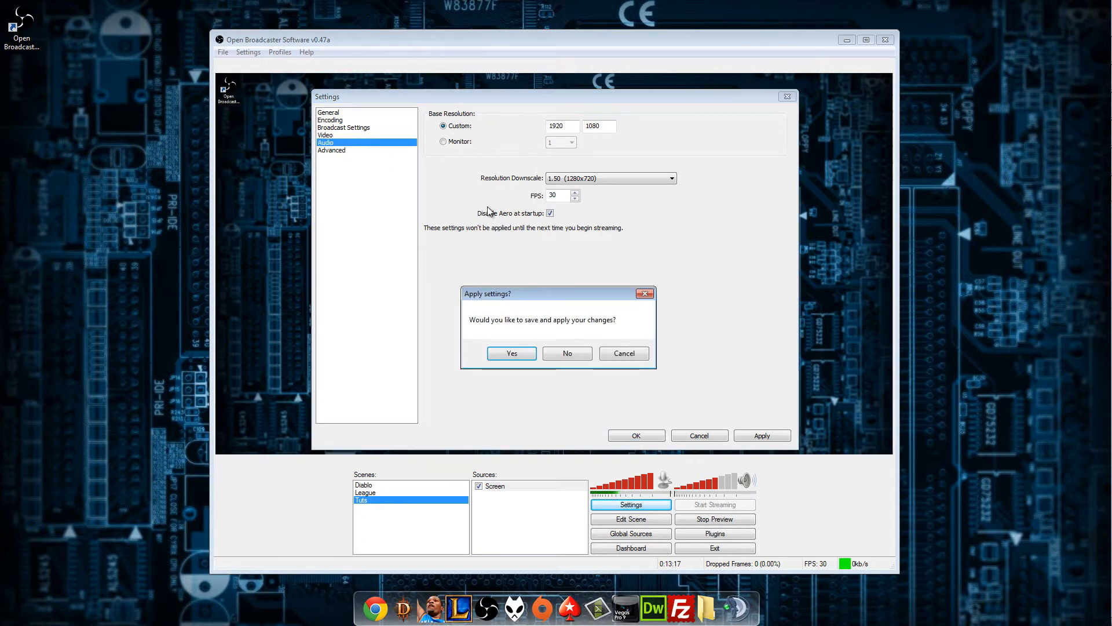
click(519, 352)
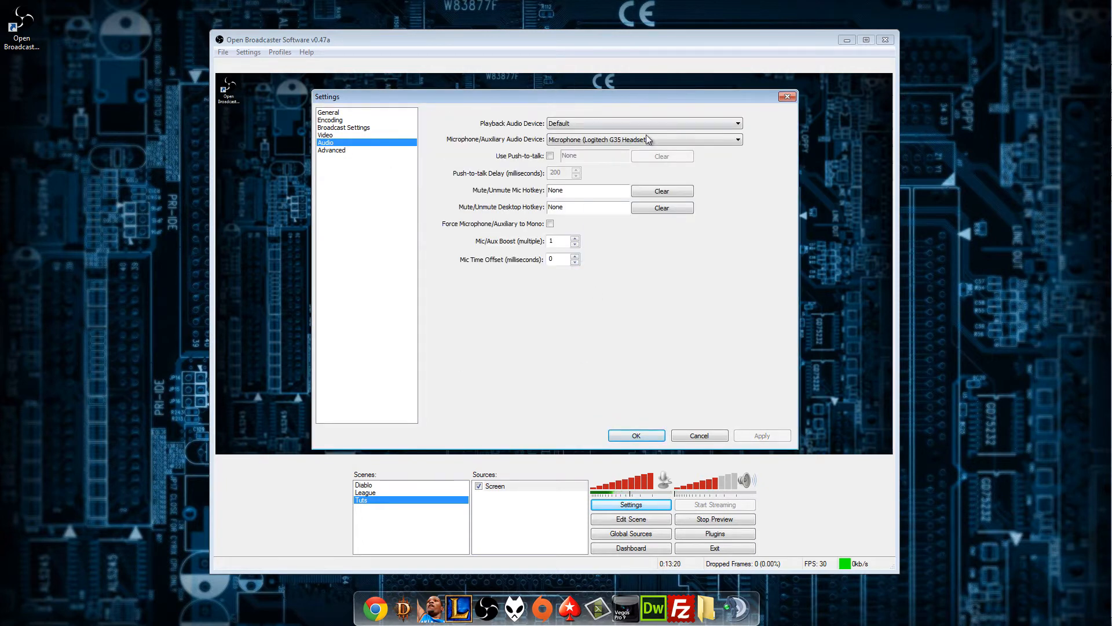
click(603, 125)
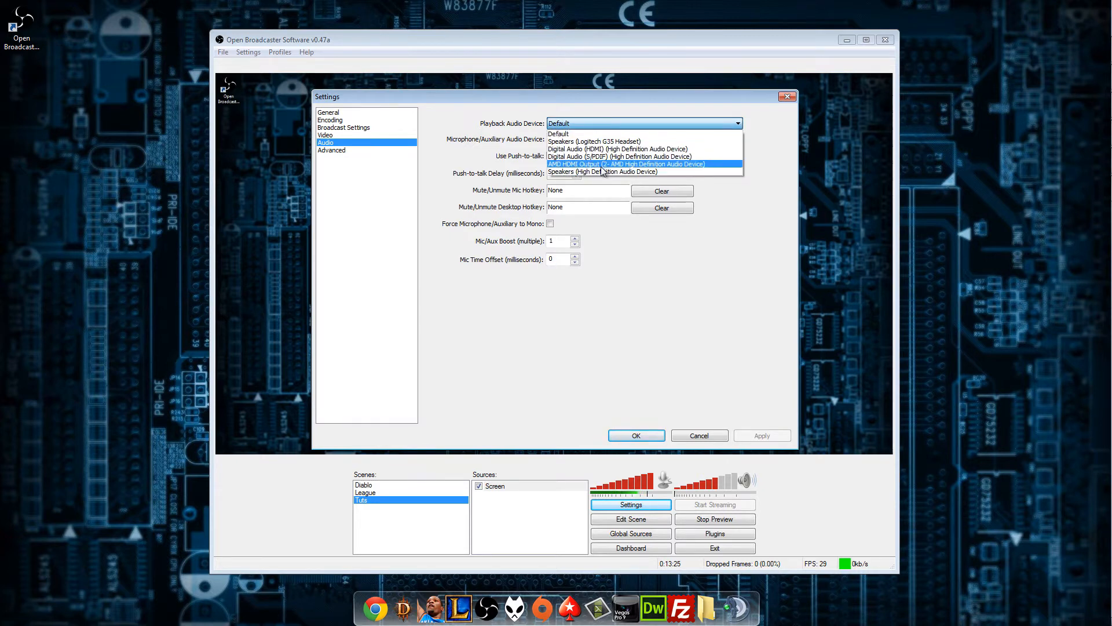
click(617, 134)
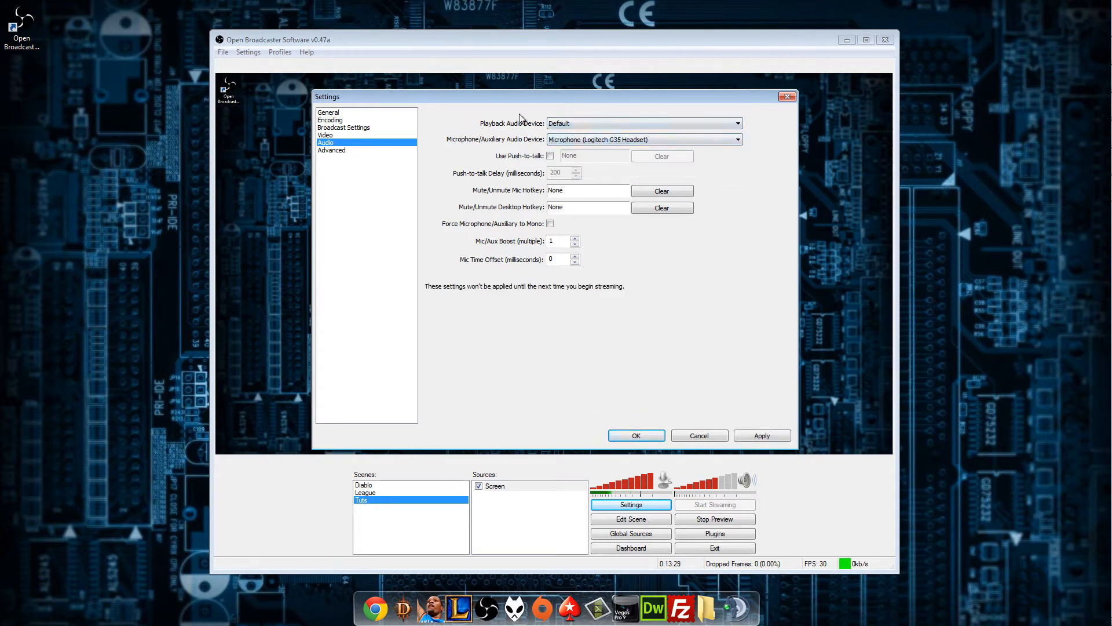
Choose Microphone (Logitech G35 Headset) as the microphone/auxiliary audio device.
click(680, 142)
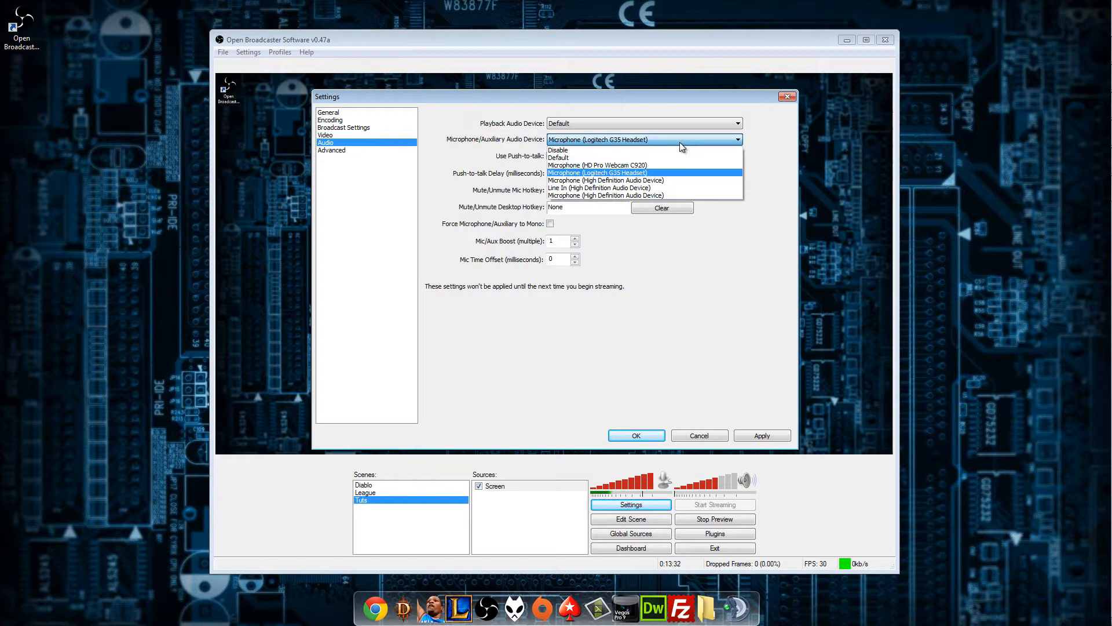
click(619, 172)
click(633, 139)
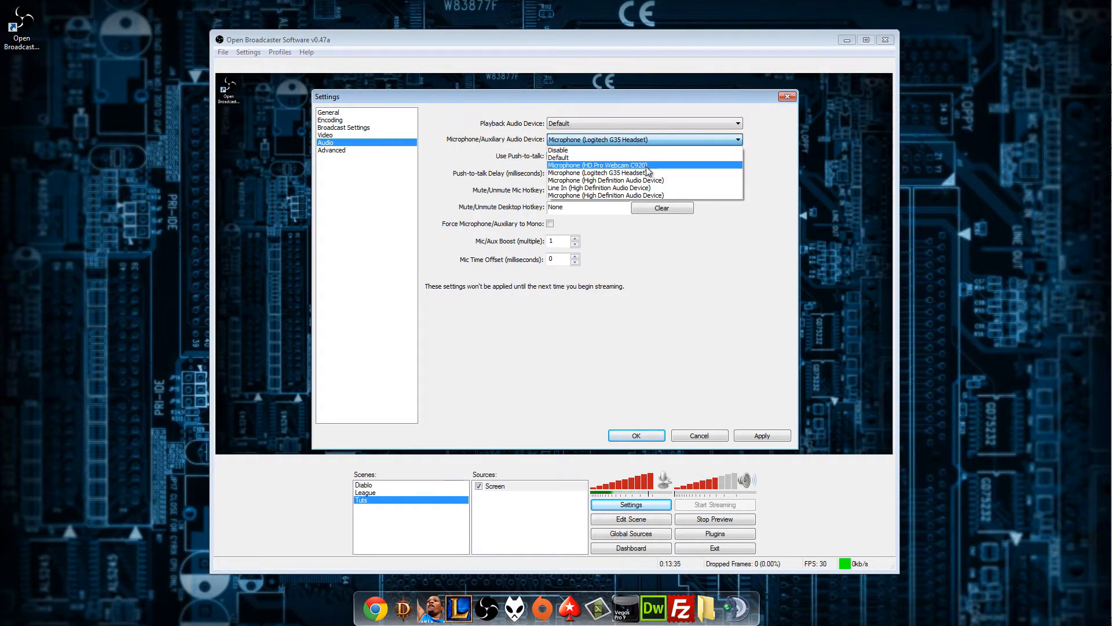
click(646, 173)
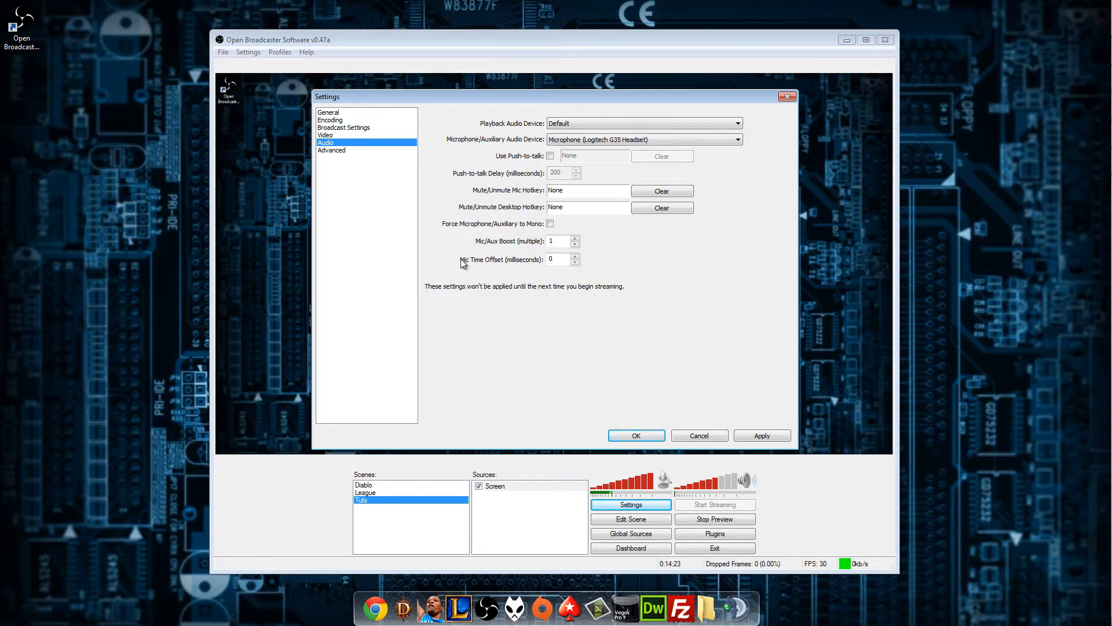
Inspect the microphone time offset value in the audio settings.
click(561, 259)
double_click(561, 256)
double_click(562, 256)
click(564, 260)
drag(566, 260, 528, 264)
click(557, 259)
double_click(558, 259)
Save the audio settings and set the process priority class to Normal in the advanced settings.
click(363, 152)
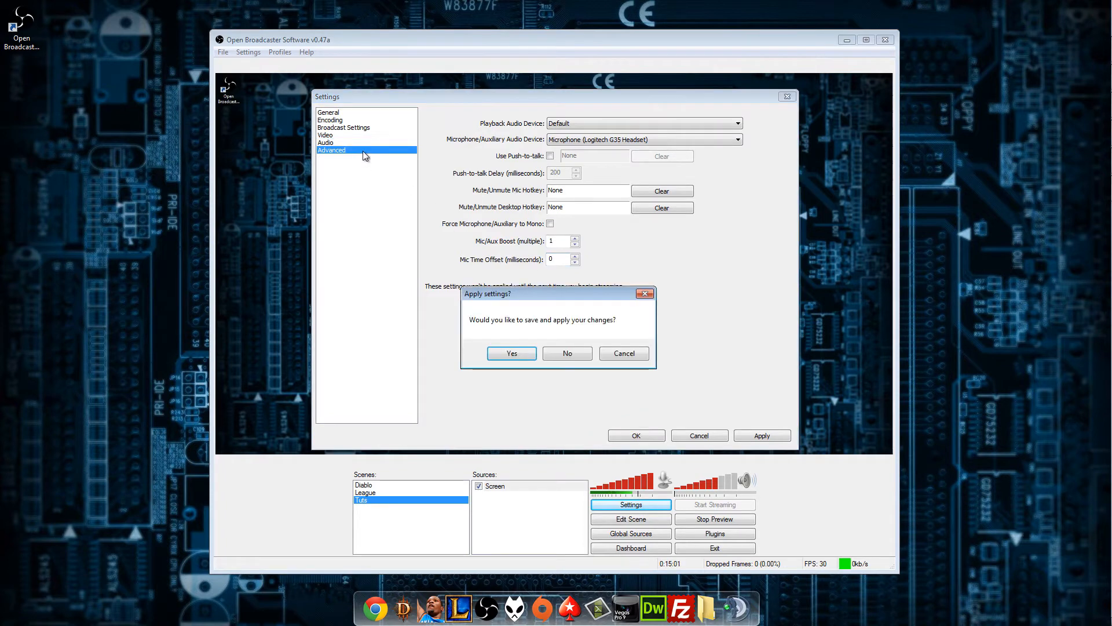
click(519, 355)
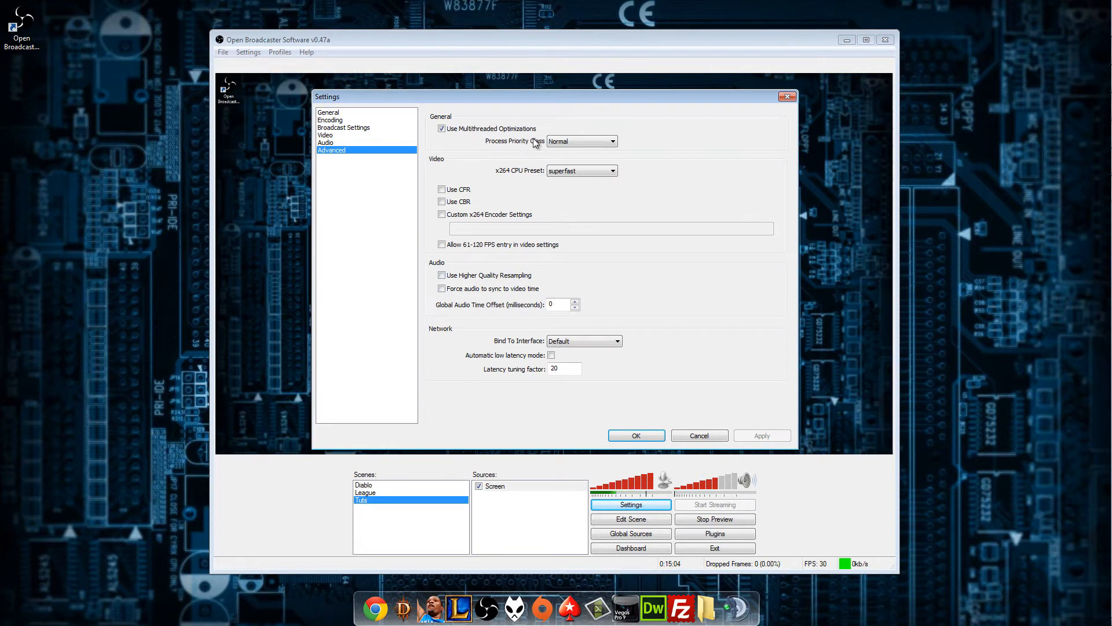
click(585, 137)
click(585, 137)
click(582, 141)
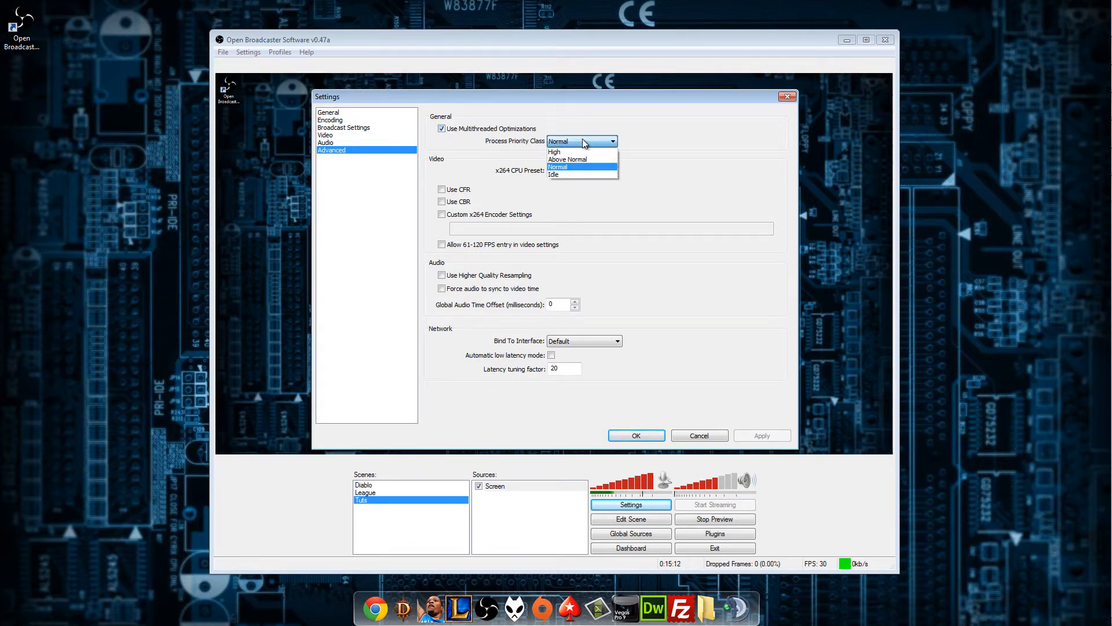
click(585, 166)
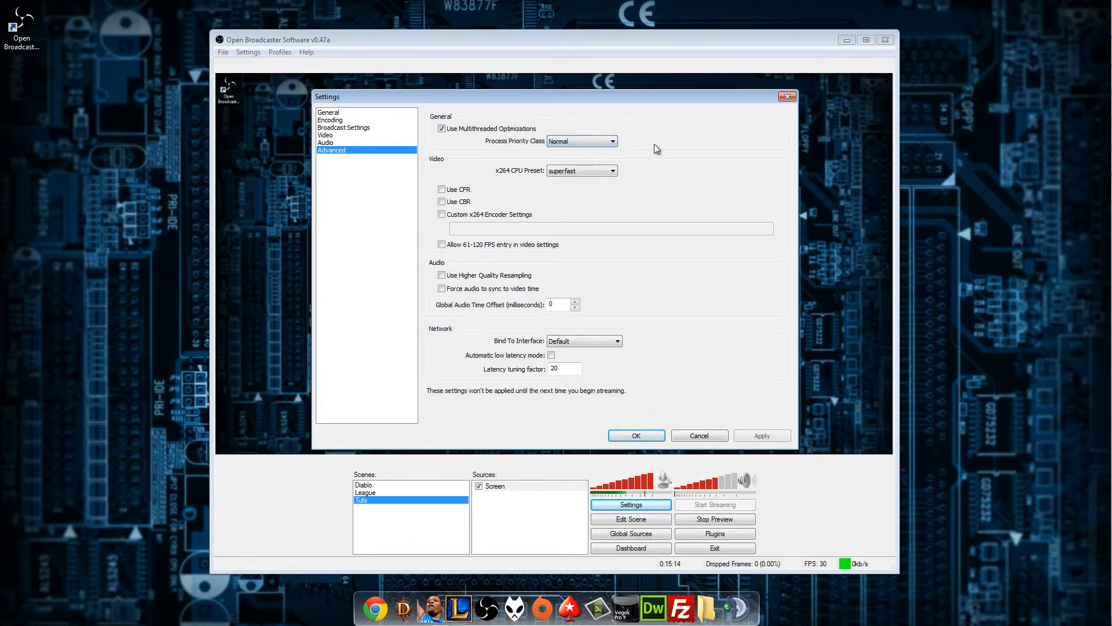
click(572, 144)
click(569, 167)
Try the veryfast x264 CPU preset and accept the preset change.
click(550, 171)
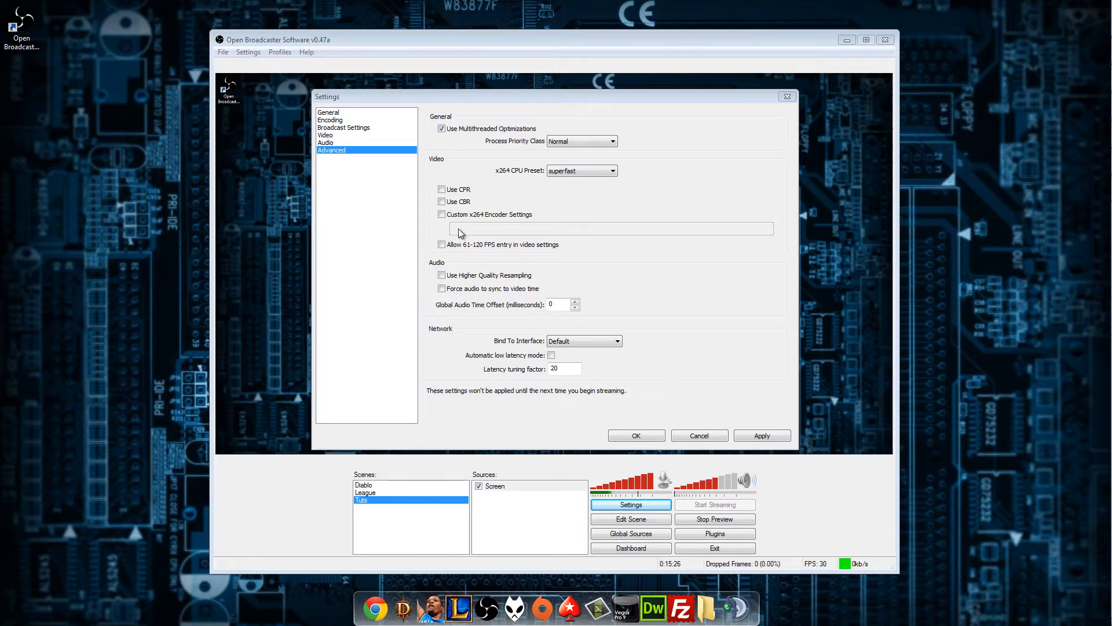
click(579, 173)
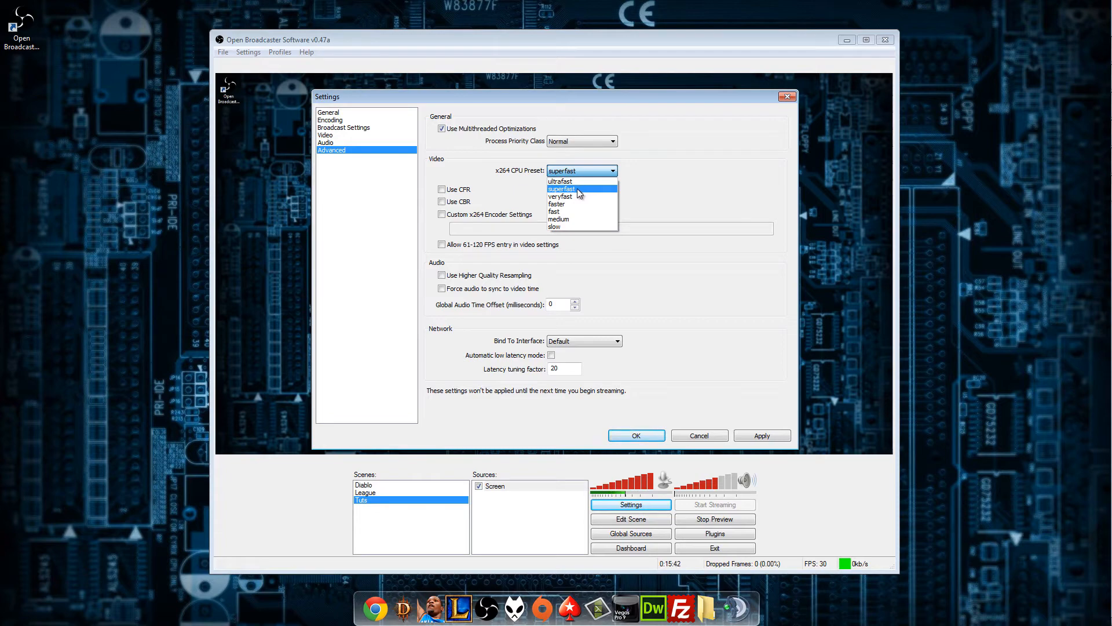
click(576, 199)
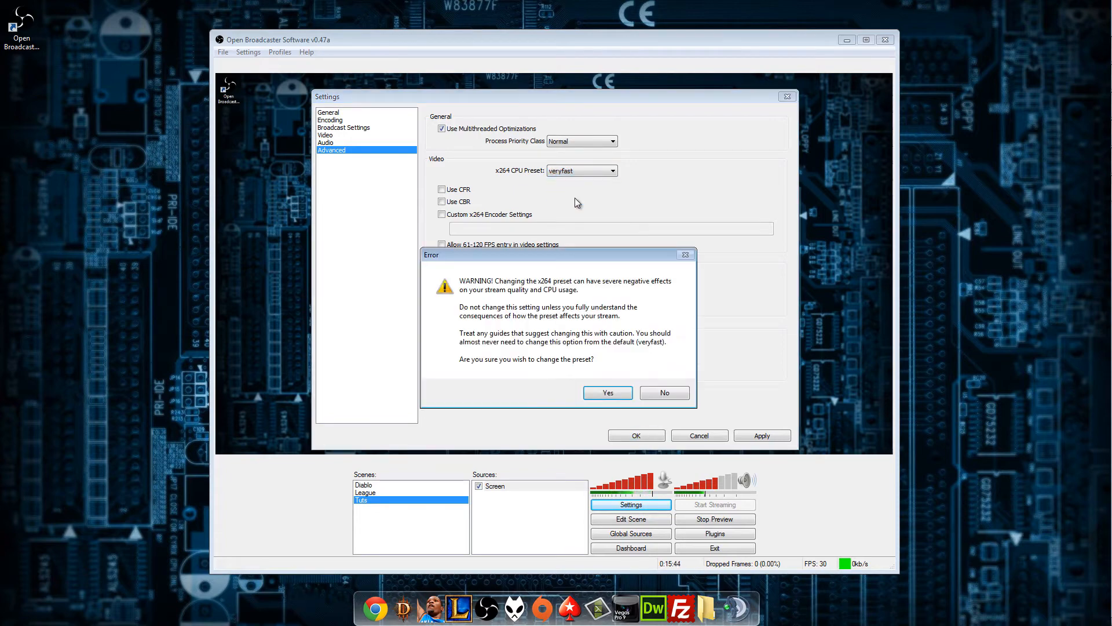
click(615, 395)
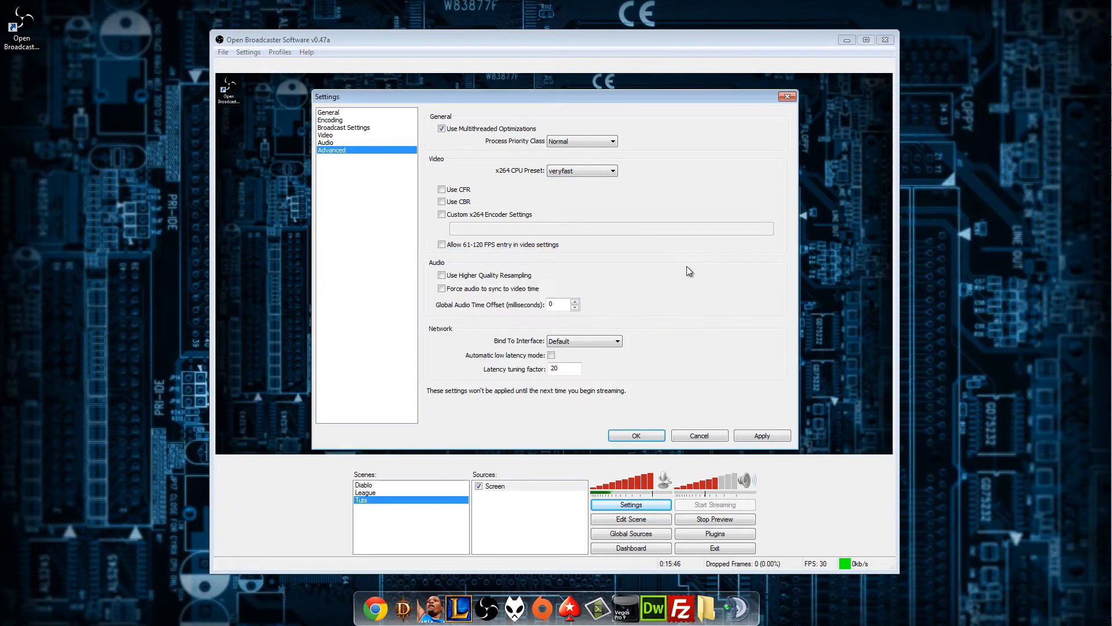
Set the x264 CPU preset to superfast.
mouse_move(578, 172)
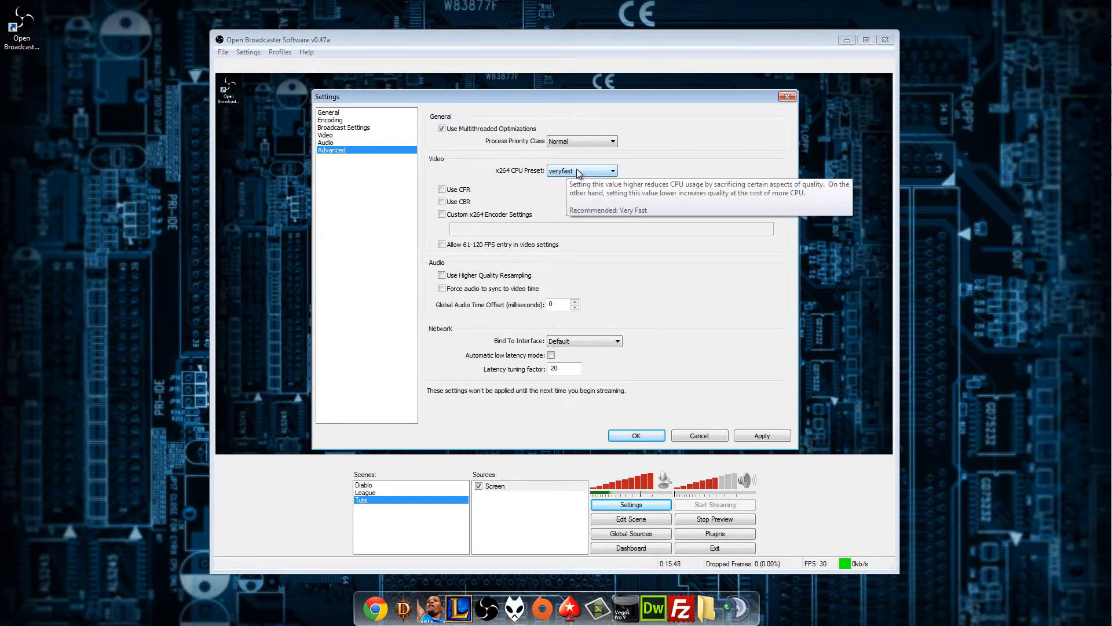
click(578, 170)
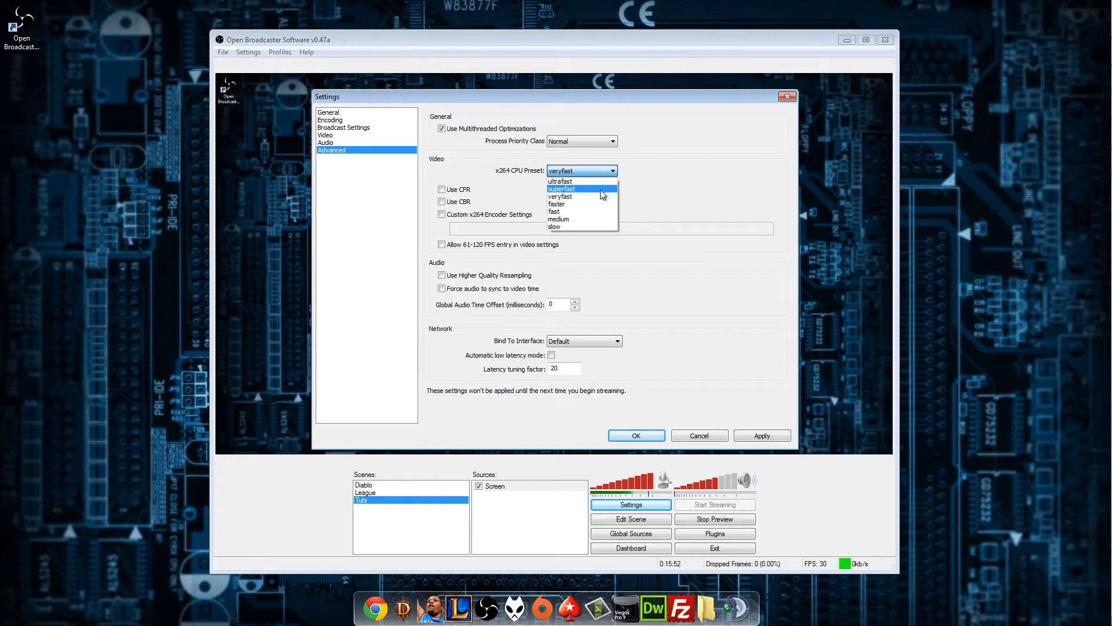
click(600, 189)
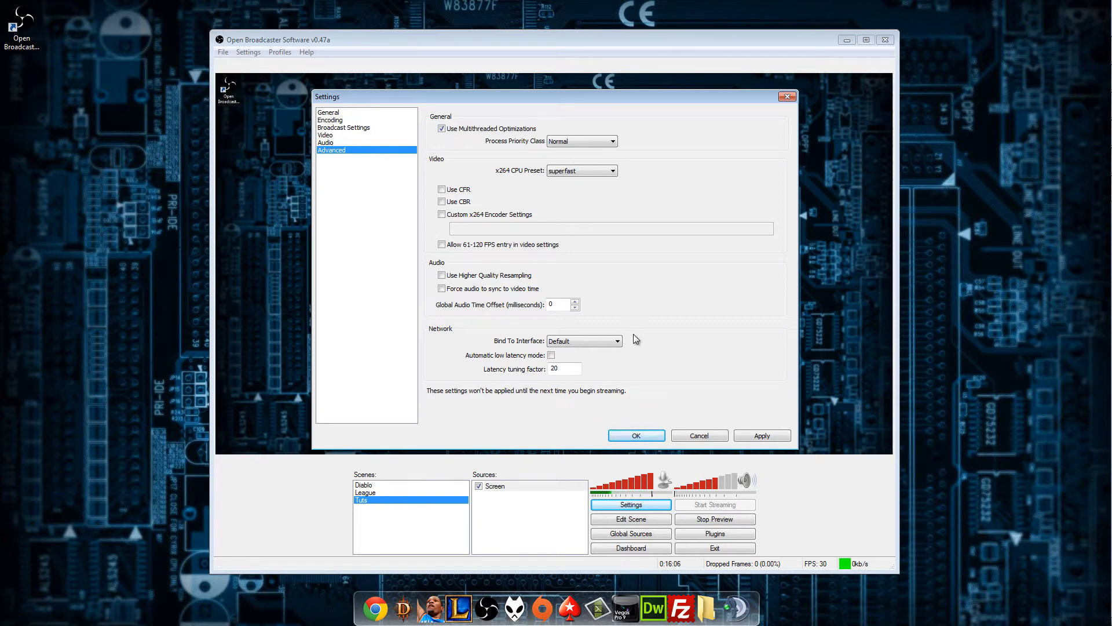
click(573, 169)
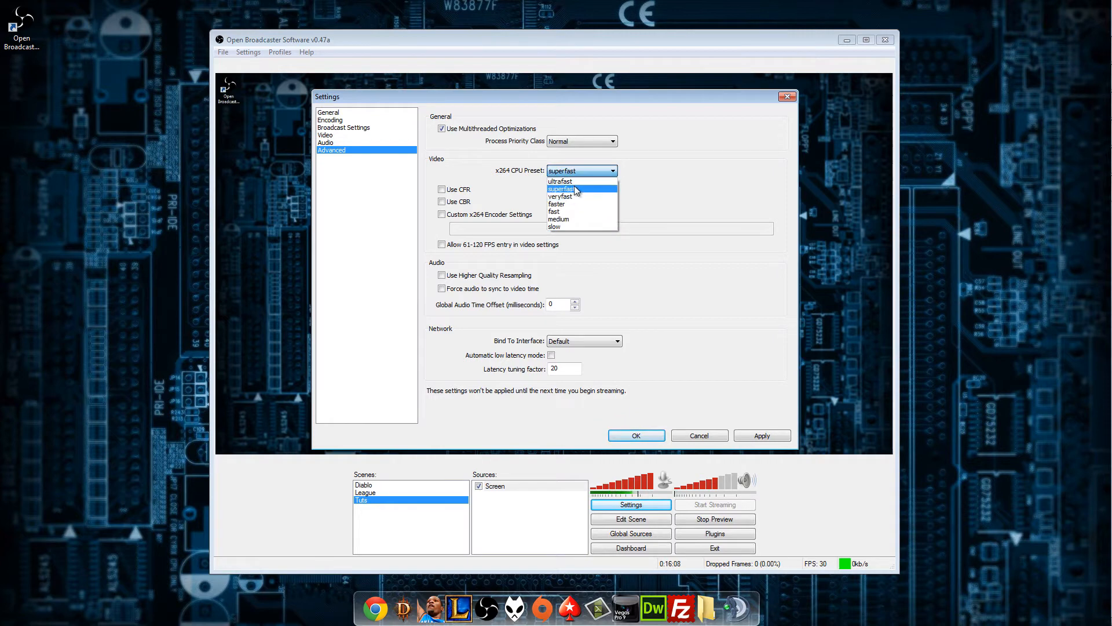
click(575, 189)
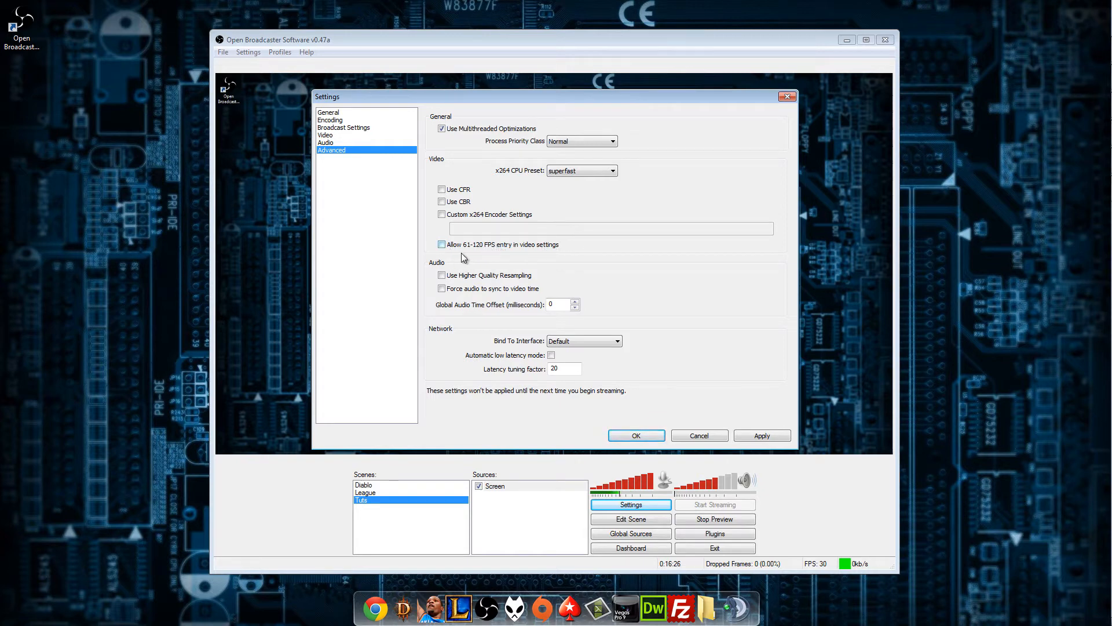
Examine the global audio time offset and the network interface options in the advanced settings.
mouse_move(445, 279)
click(563, 304)
double_click(560, 304)
click(603, 341)
click(603, 340)
click(603, 340)
click(603, 339)
Apply the advanced settings and close the settings dialog.
click(756, 440)
click(753, 435)
click(637, 434)
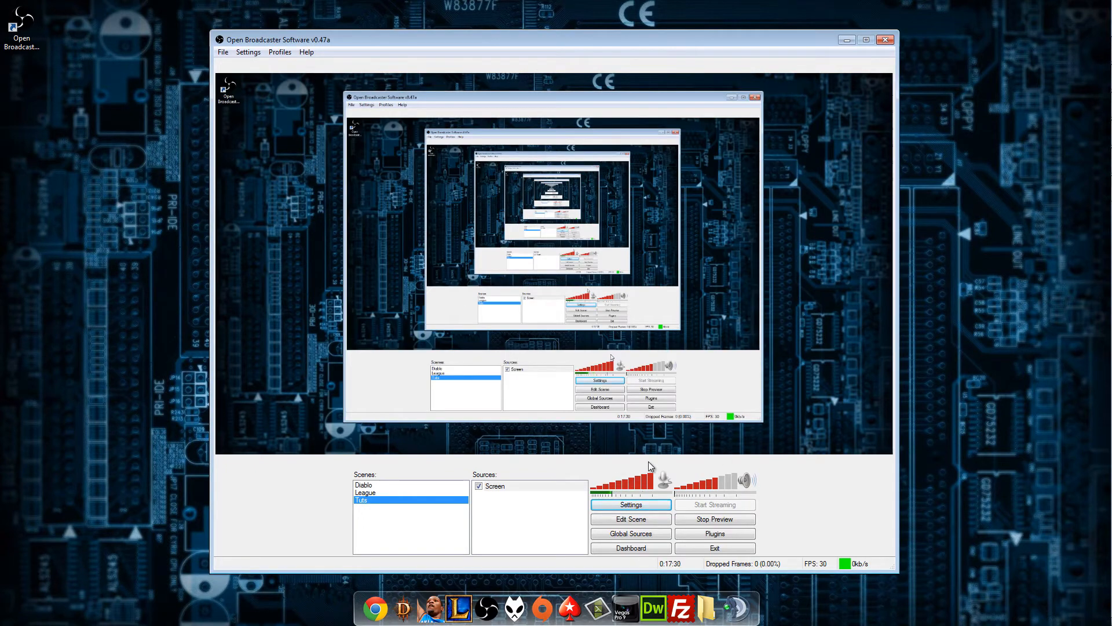
Restart the stream preview and look at the source types that can be added to the Tuts scene.
click(694, 521)
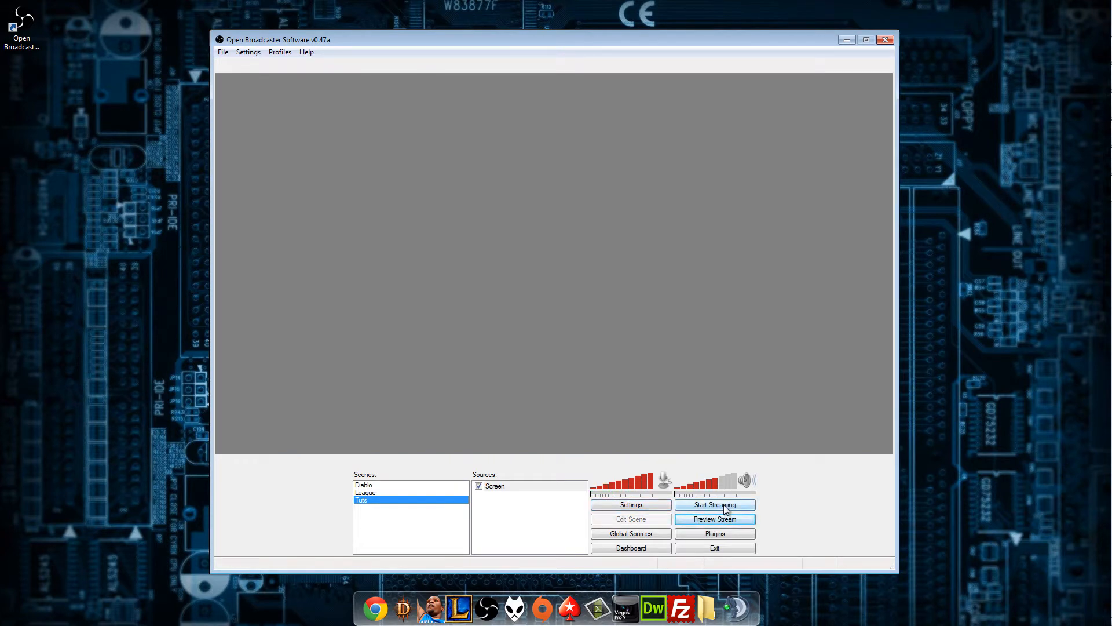
click(699, 519)
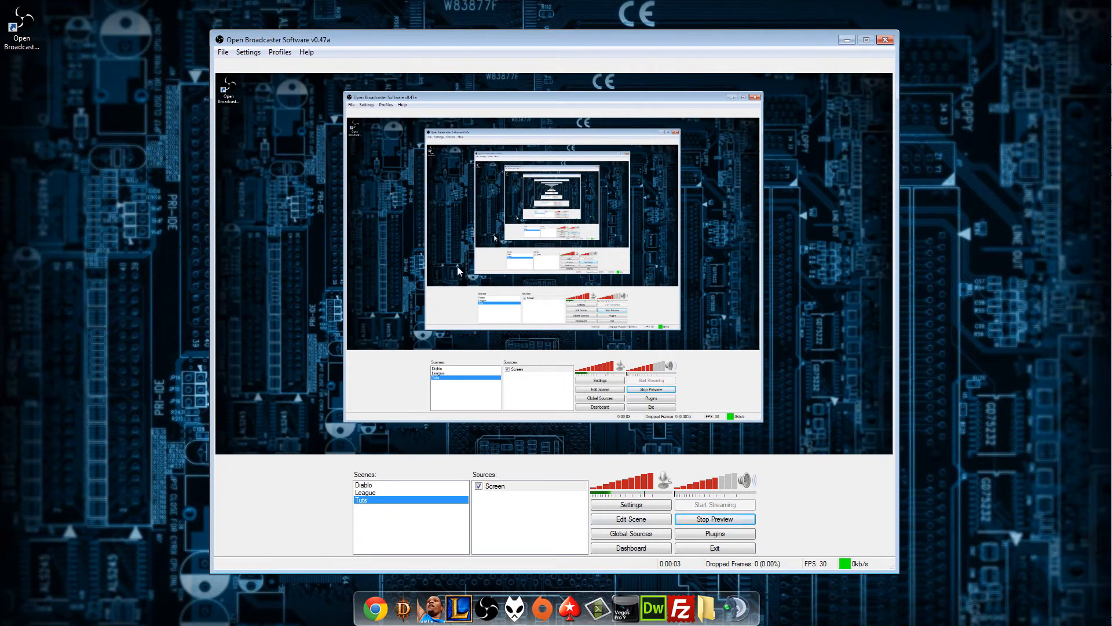
click(493, 487)
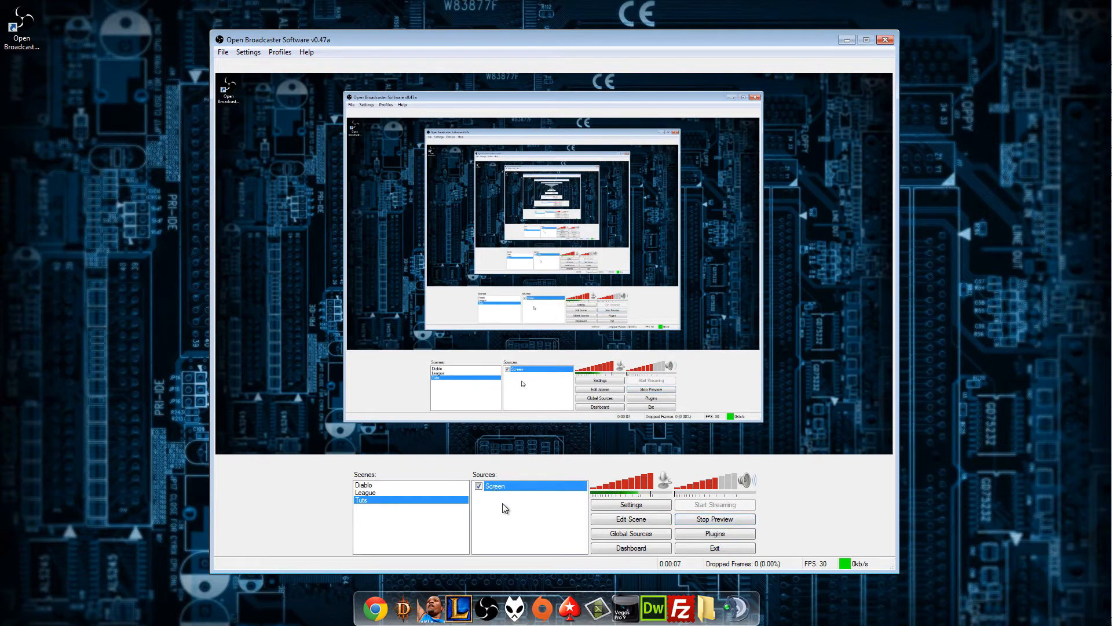
right_click(484, 506)
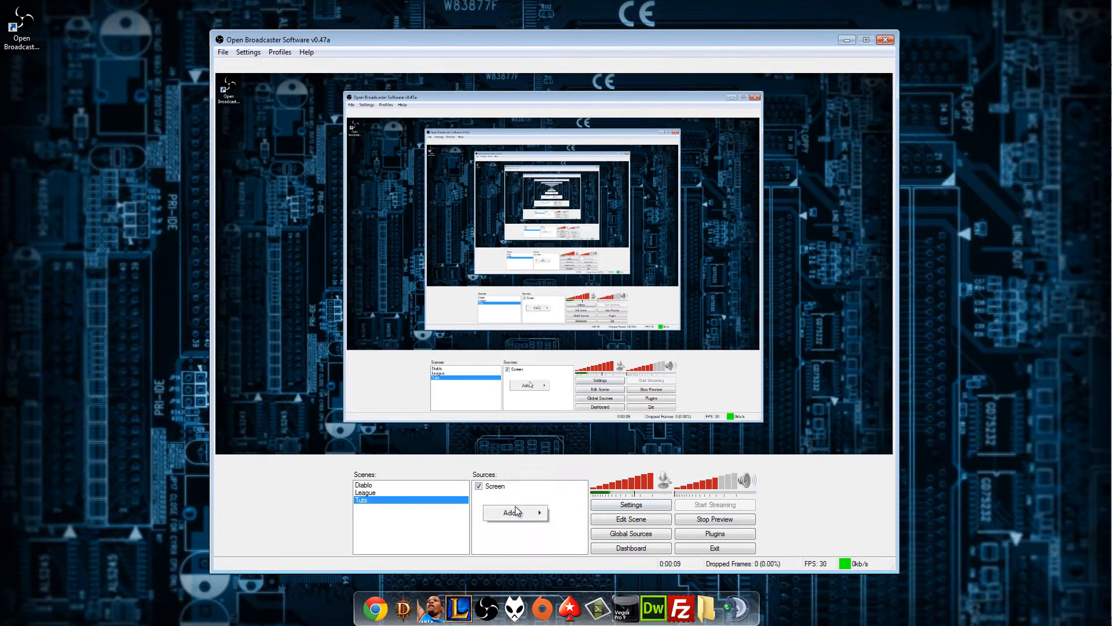
mouse_move(515, 512)
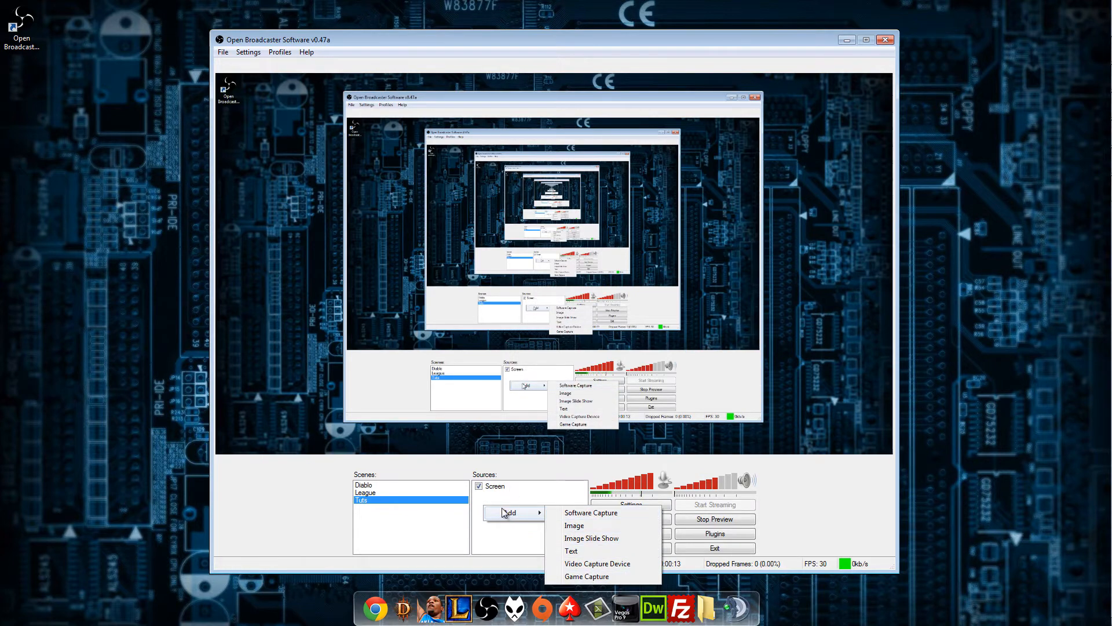
Remove the Screen source from the Tuts scene.
click(495, 486)
click(496, 486)
right_click(497, 485)
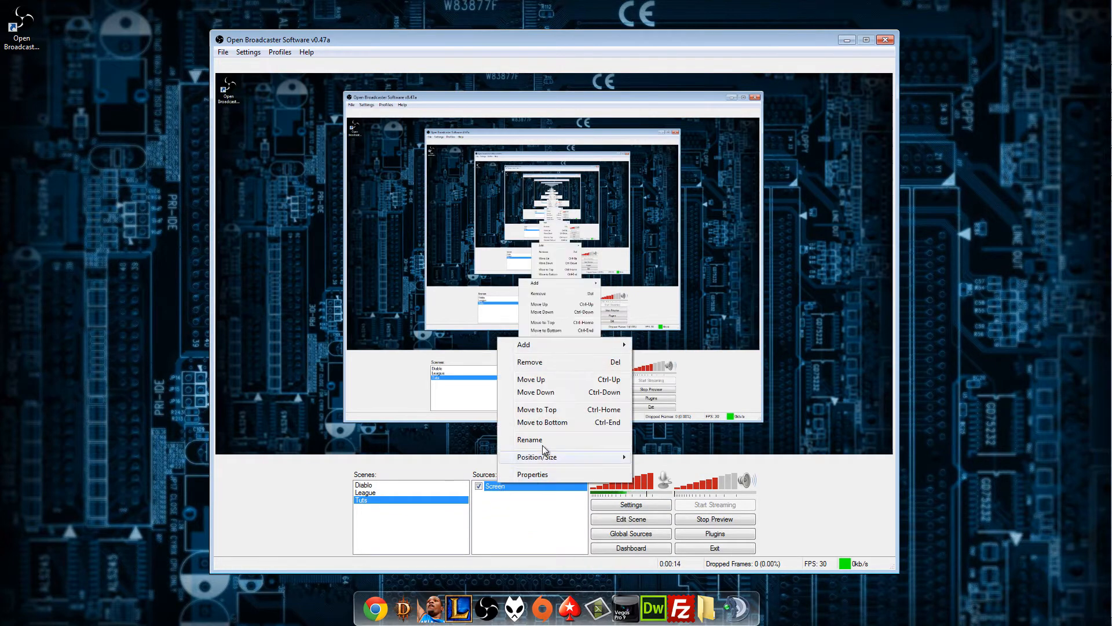
click(544, 361)
click(568, 362)
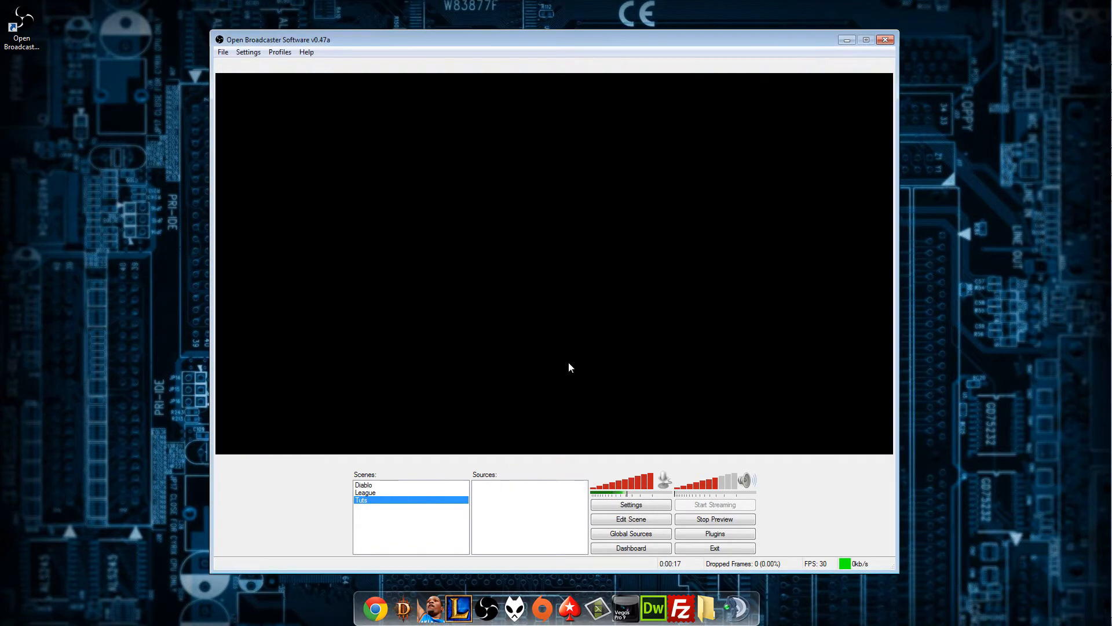
Add a software capture source named Screen that captures monitor 1 with the mouse cursor.
right_click(486, 488)
click(512, 496)
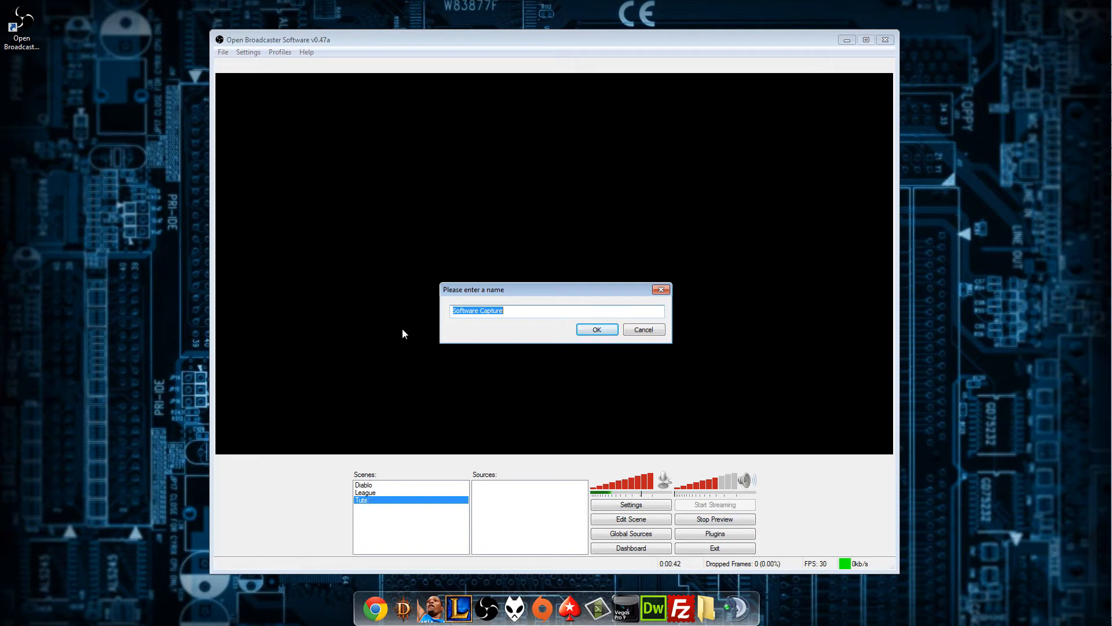
text(Screen)
key(Return)
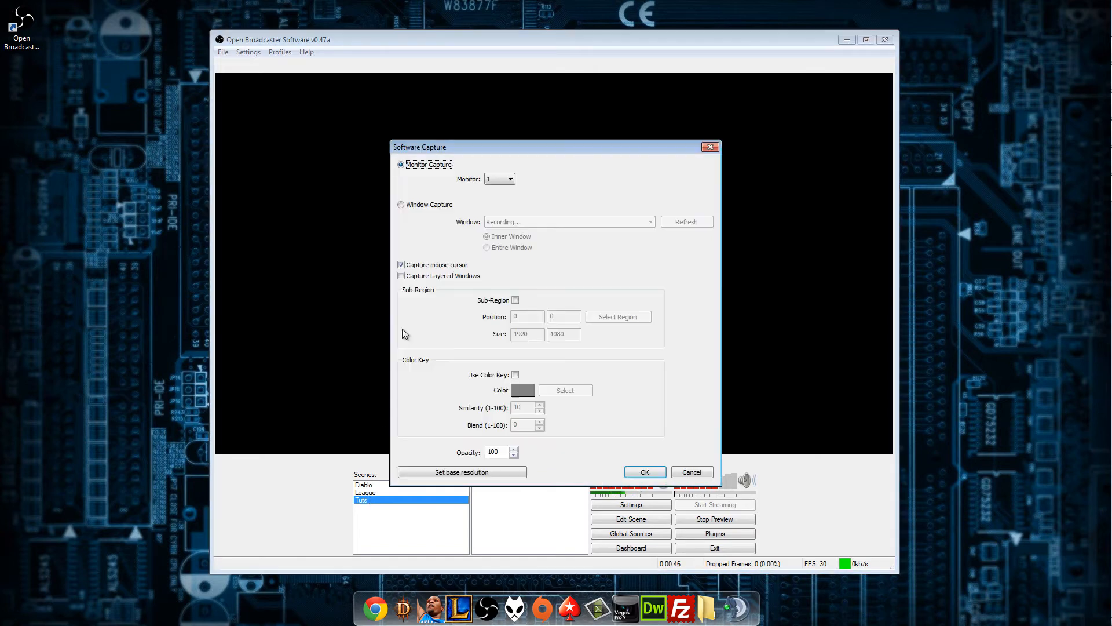
click(646, 471)
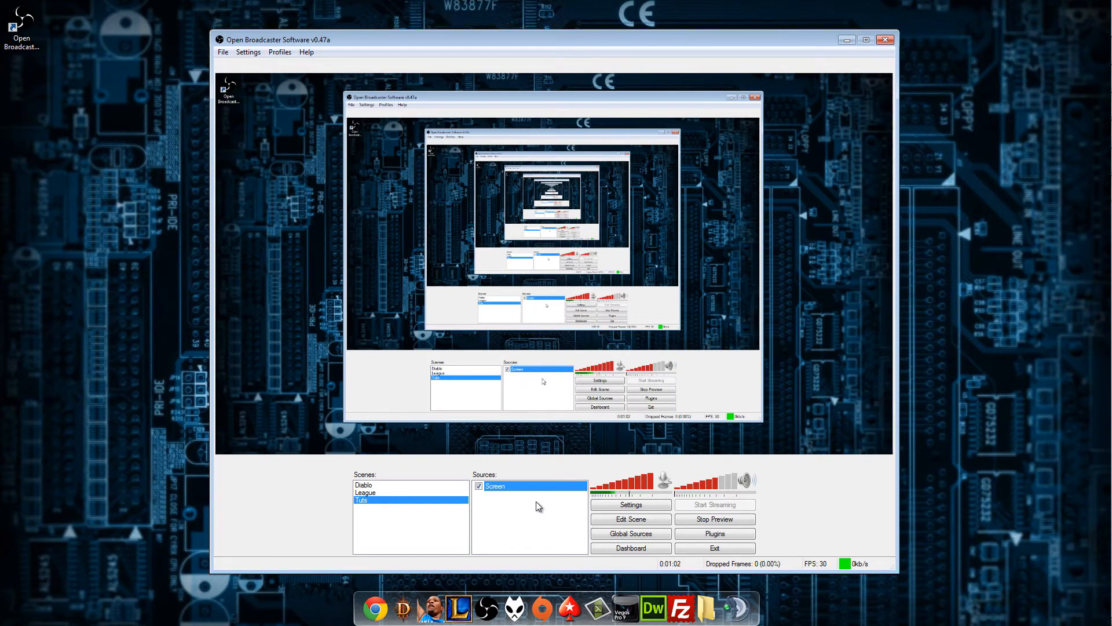
Add an image source named Image using the OBS music picture from the Documents library.
right_click(522, 512)
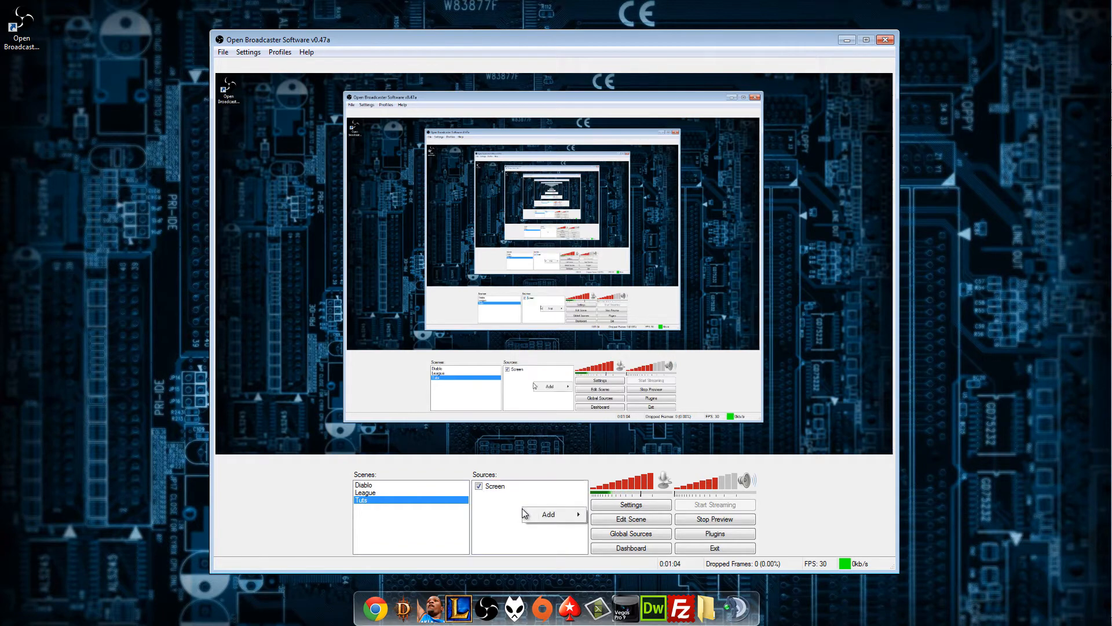
mouse_move(547, 515)
click(613, 528)
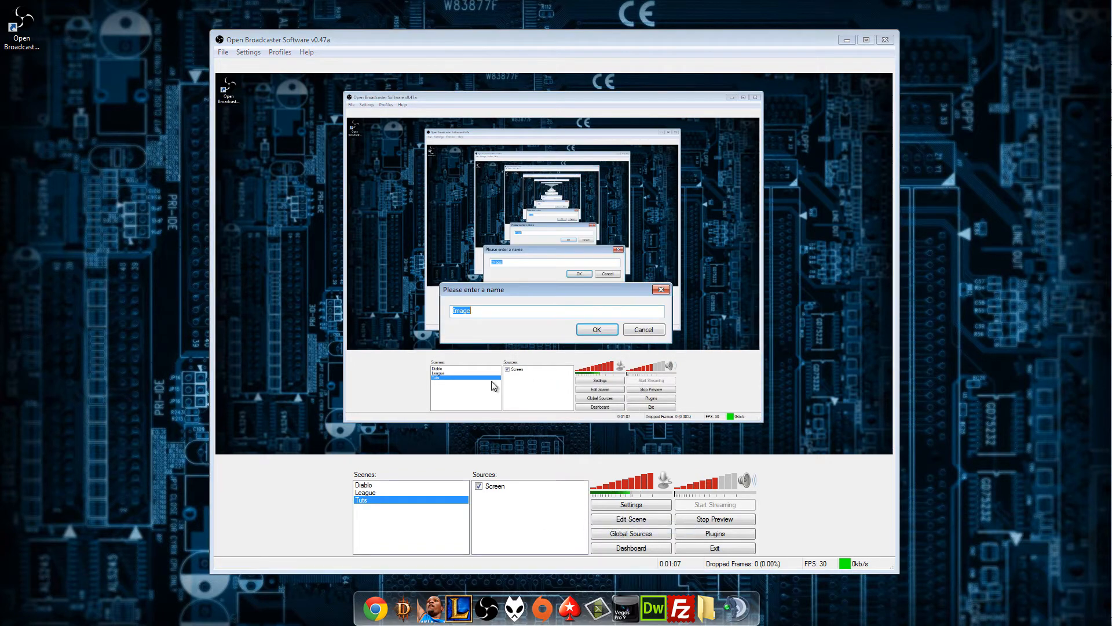
click(590, 330)
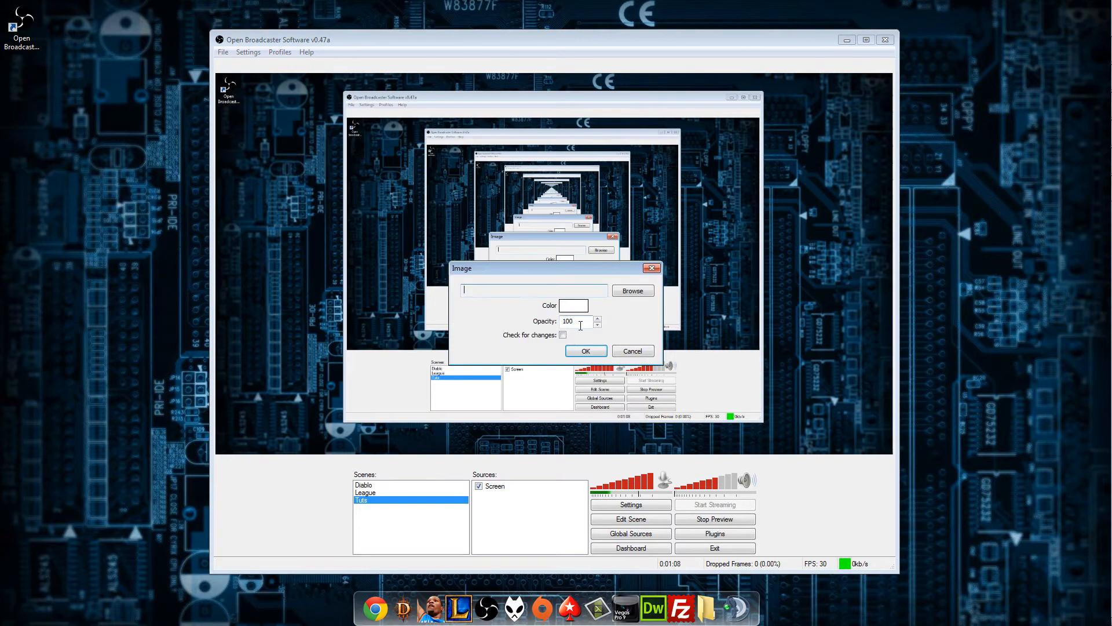
click(634, 289)
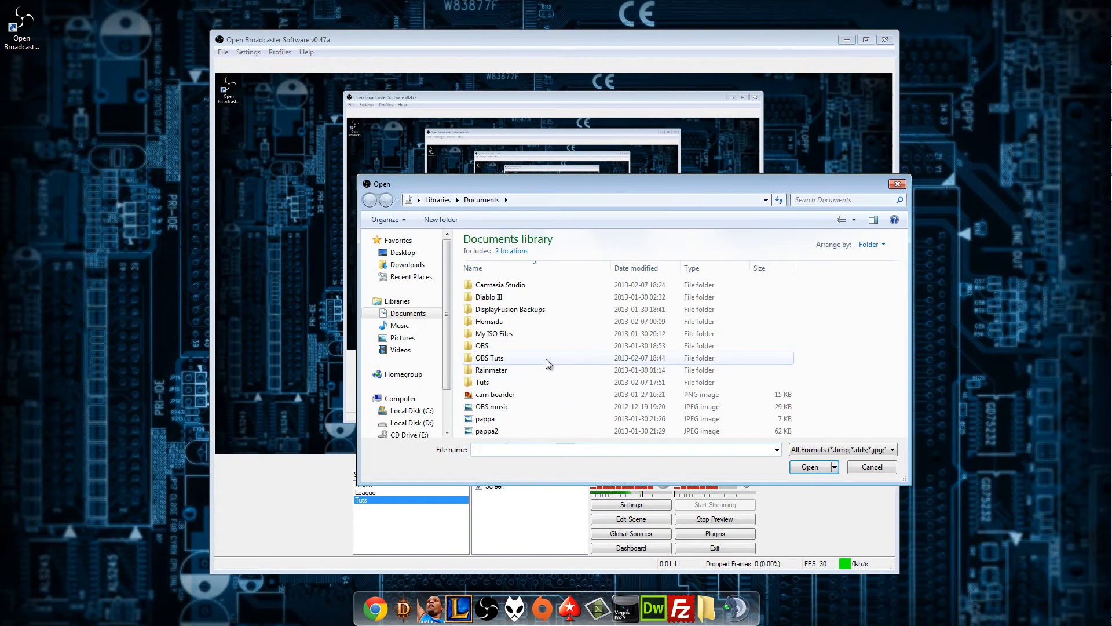
double_click(503, 408)
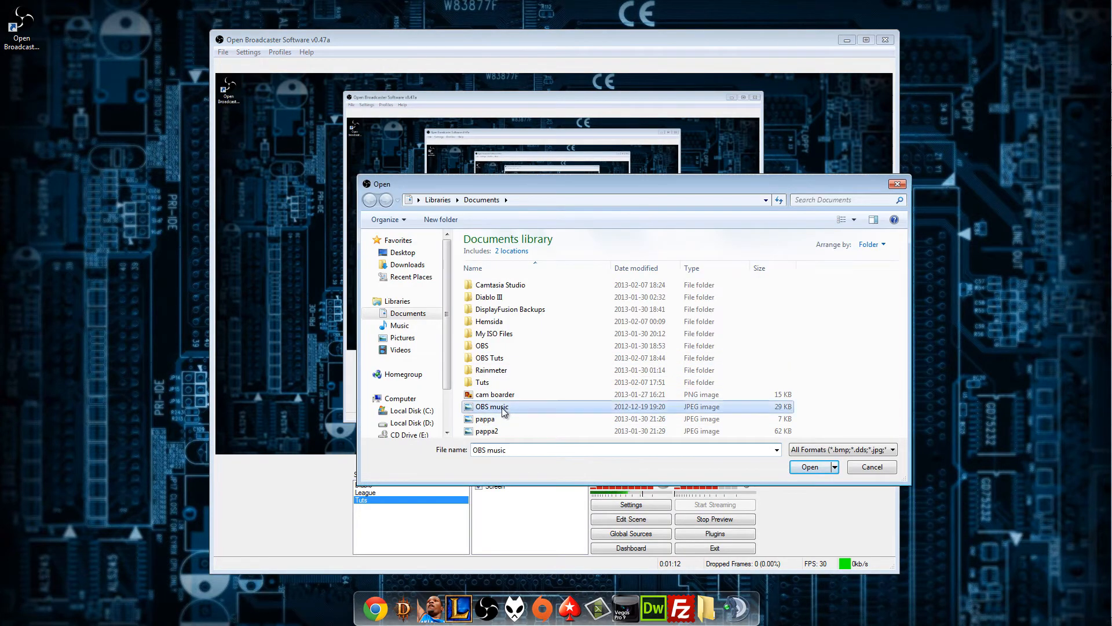
click(579, 354)
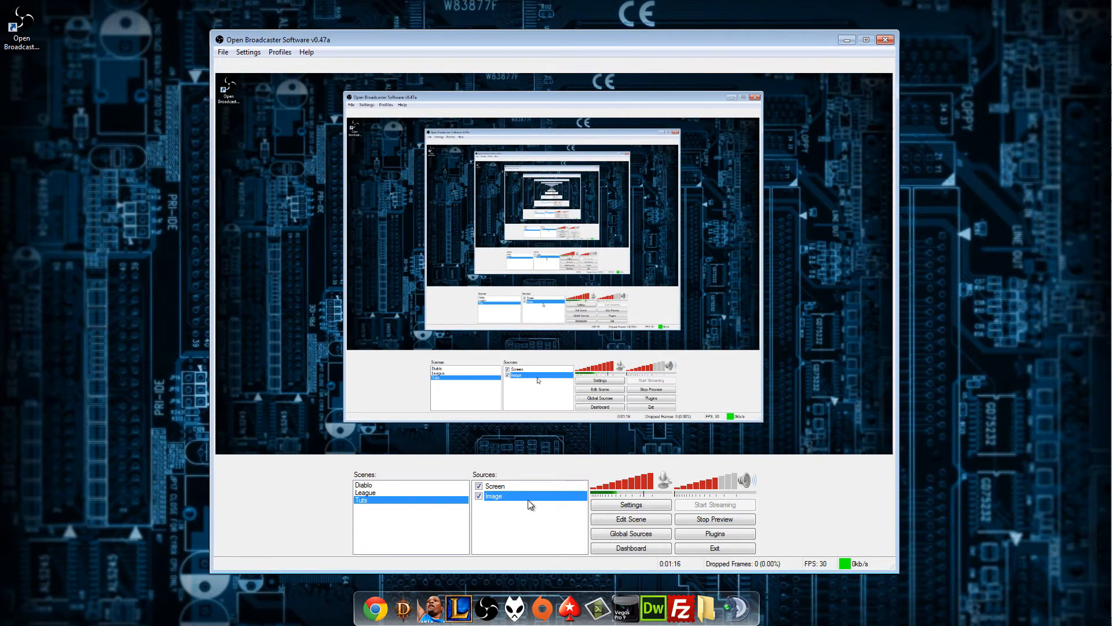
In scene editing mode, raise the Image source above Screen and position the picture near the preview's lower edge, left of centre.
click(610, 519)
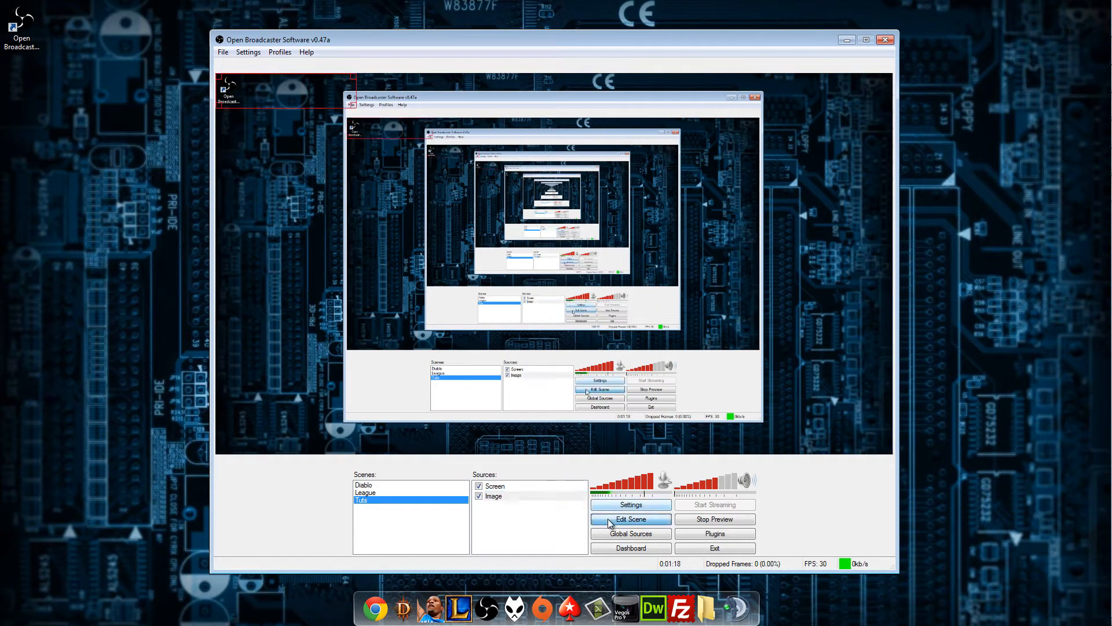
click(503, 496)
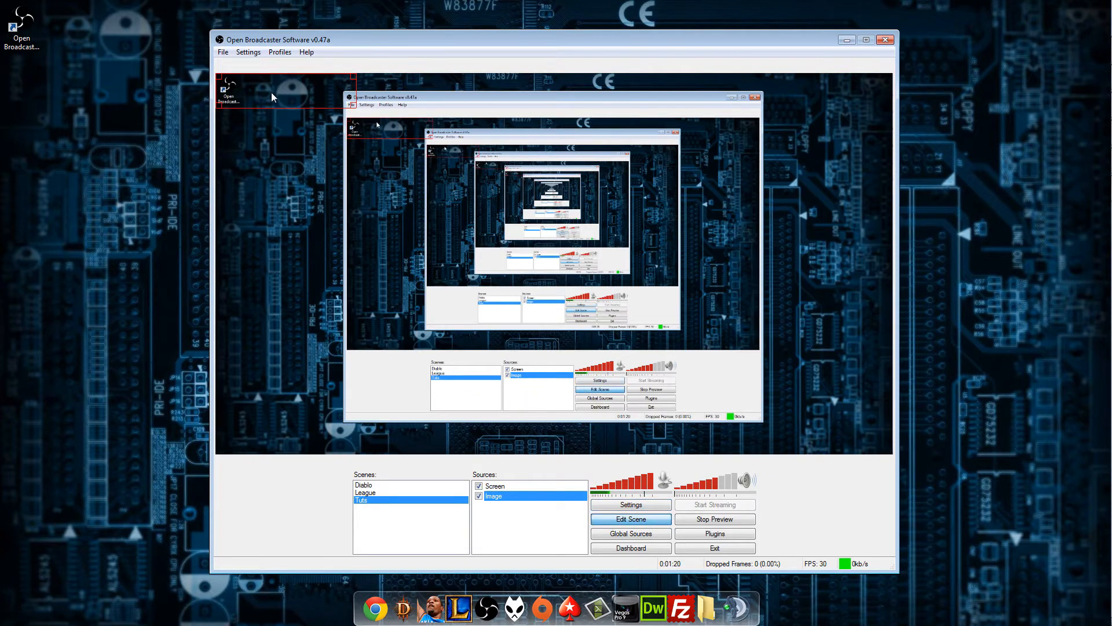
right_click(509, 486)
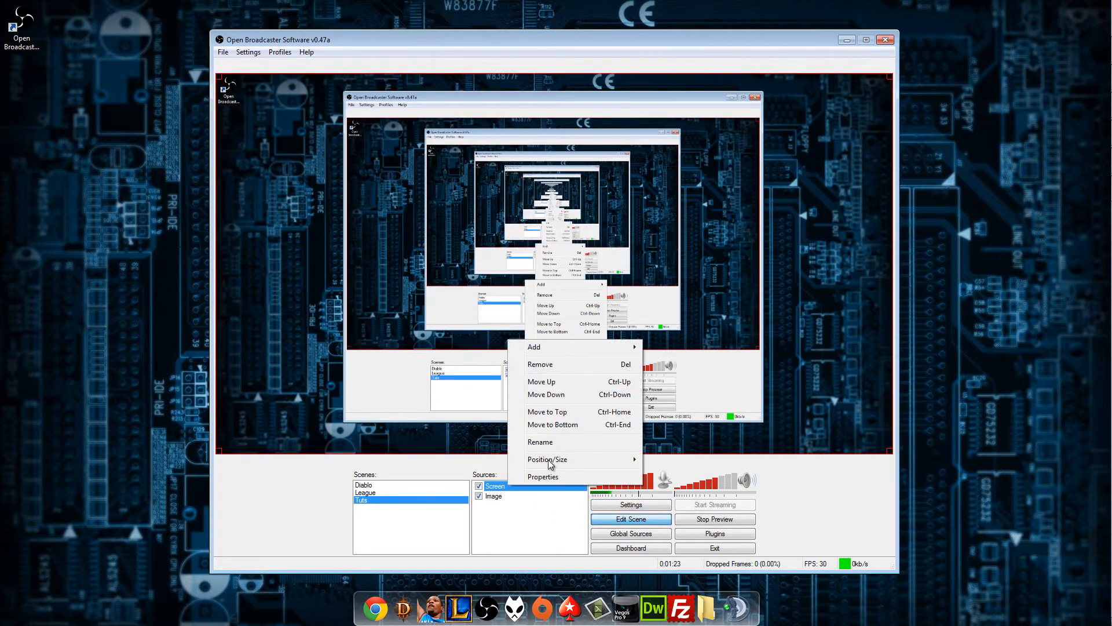
right_click(505, 496)
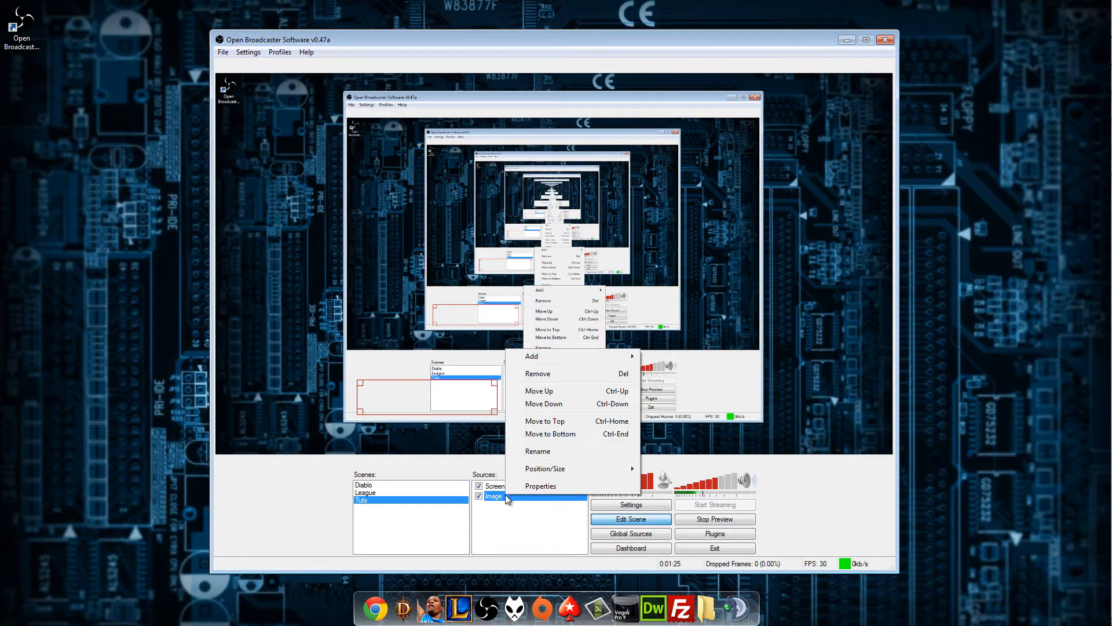
click(503, 498)
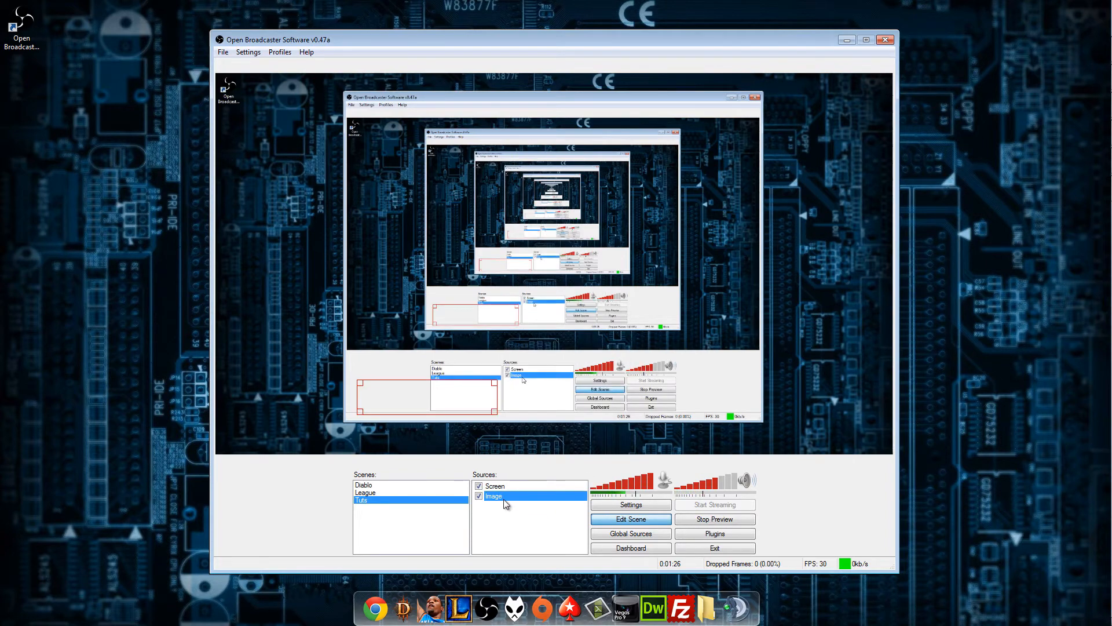
right_click(504, 496)
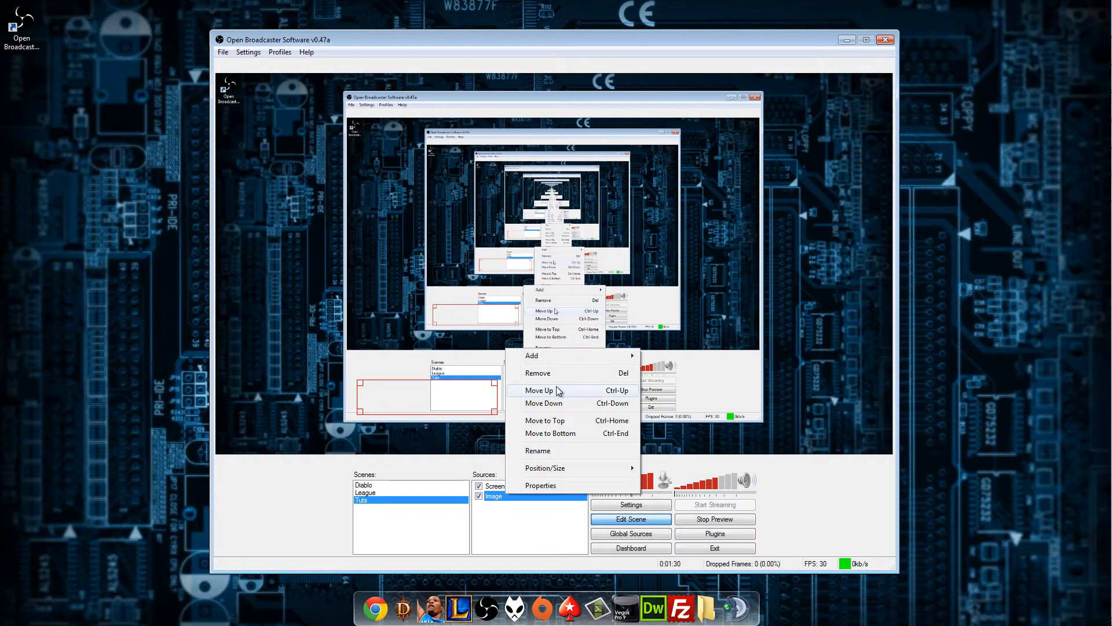
click(539, 390)
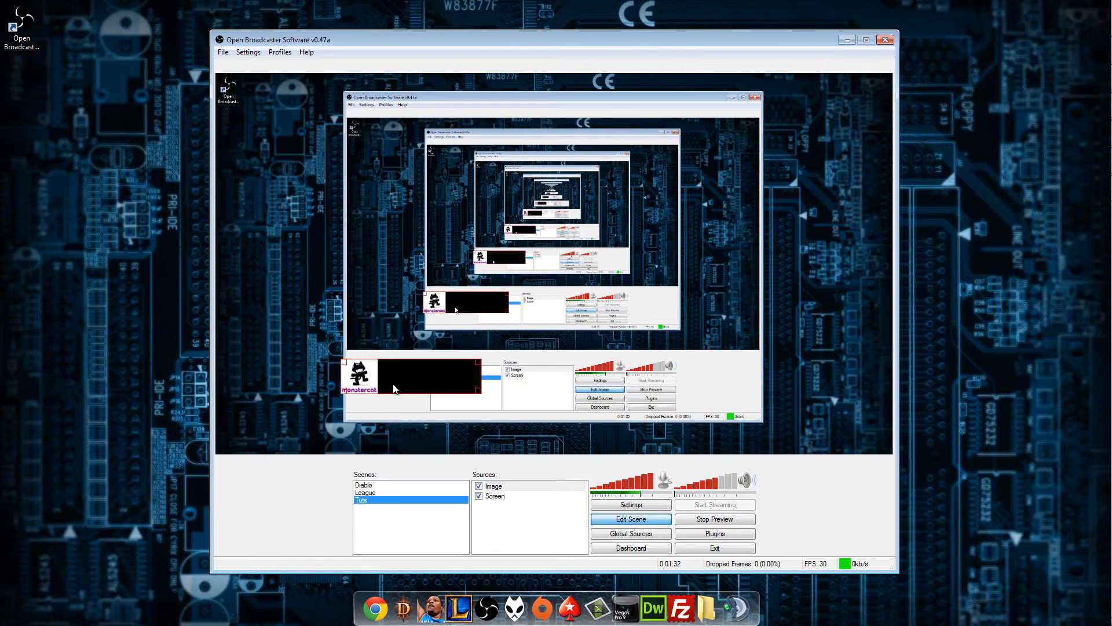
drag(394, 388, 407, 406)
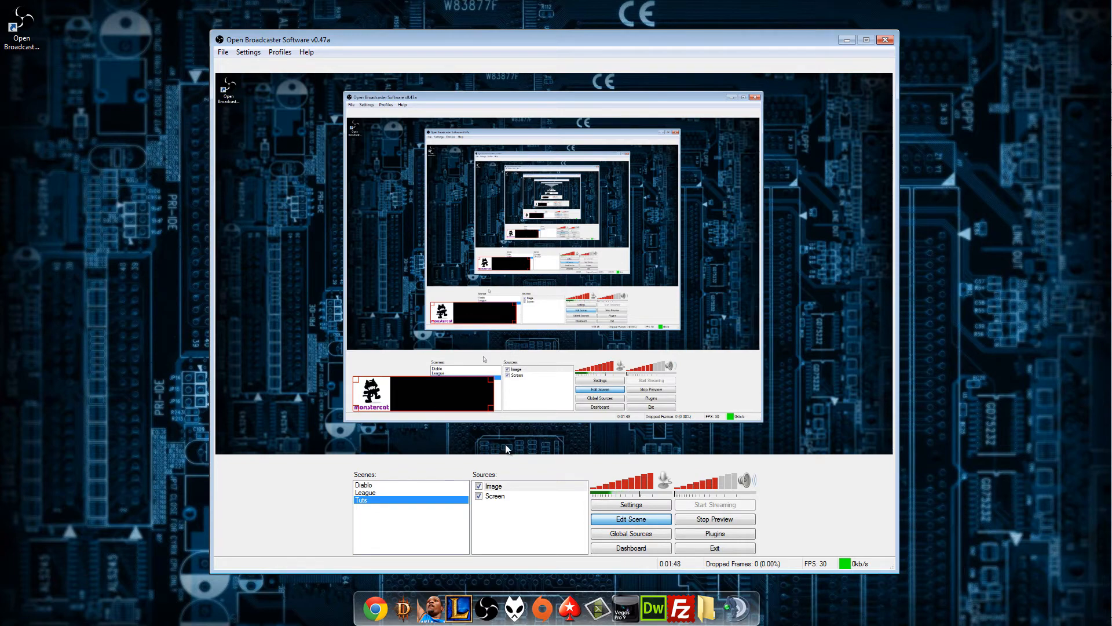
drag(416, 405, 389, 431)
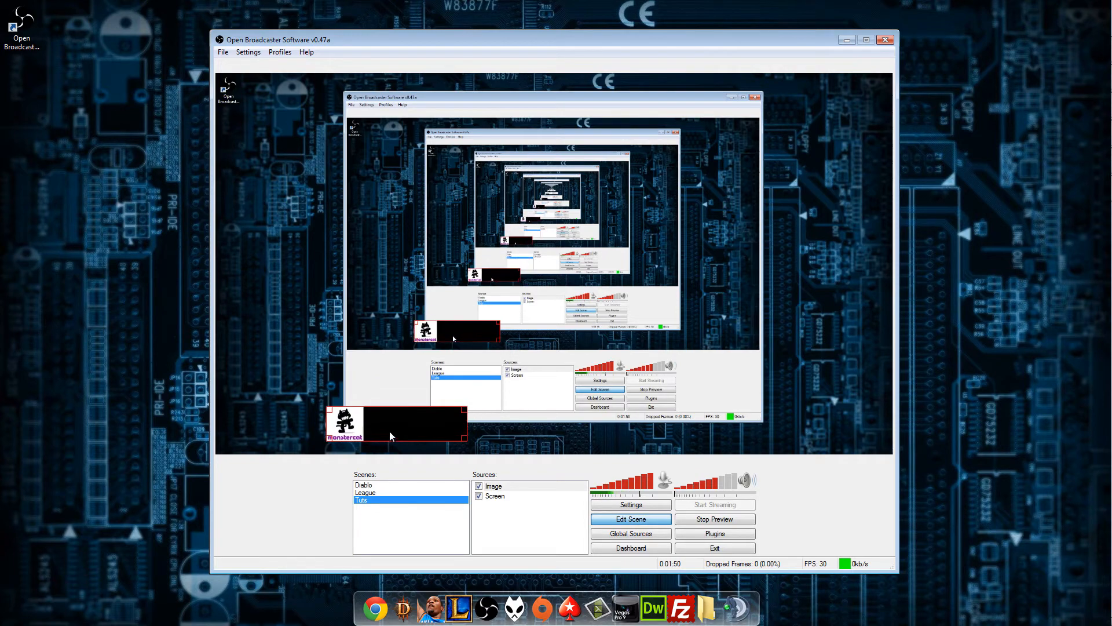
Try adding an image slide show source named Spon, look over its timing and bitmap options, and discard it.
right_click(500, 509)
mouse_move(530, 517)
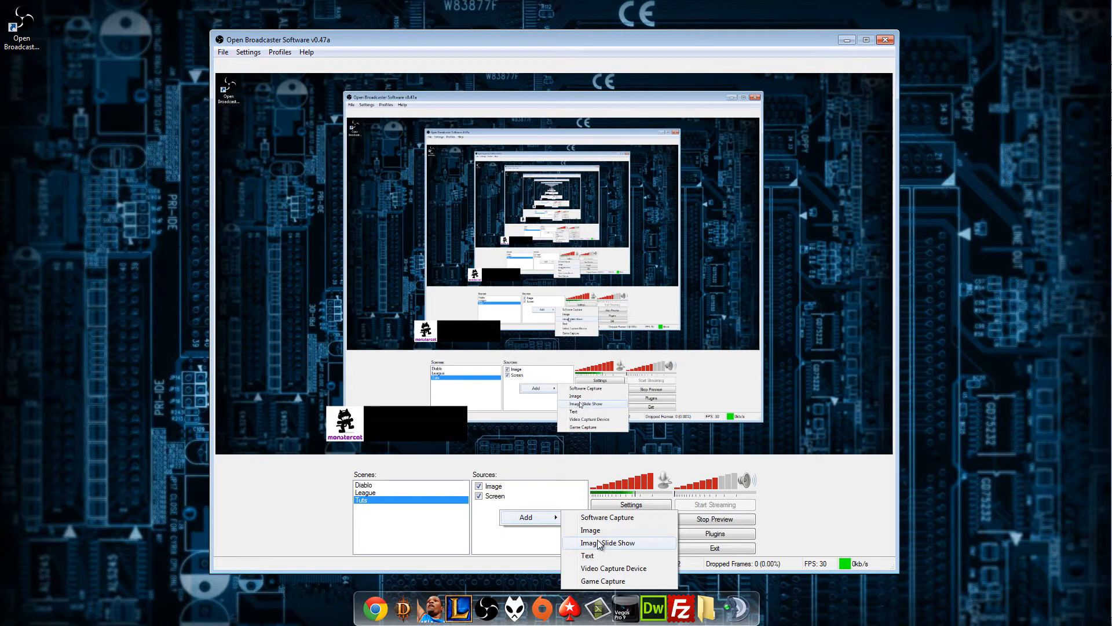
click(599, 542)
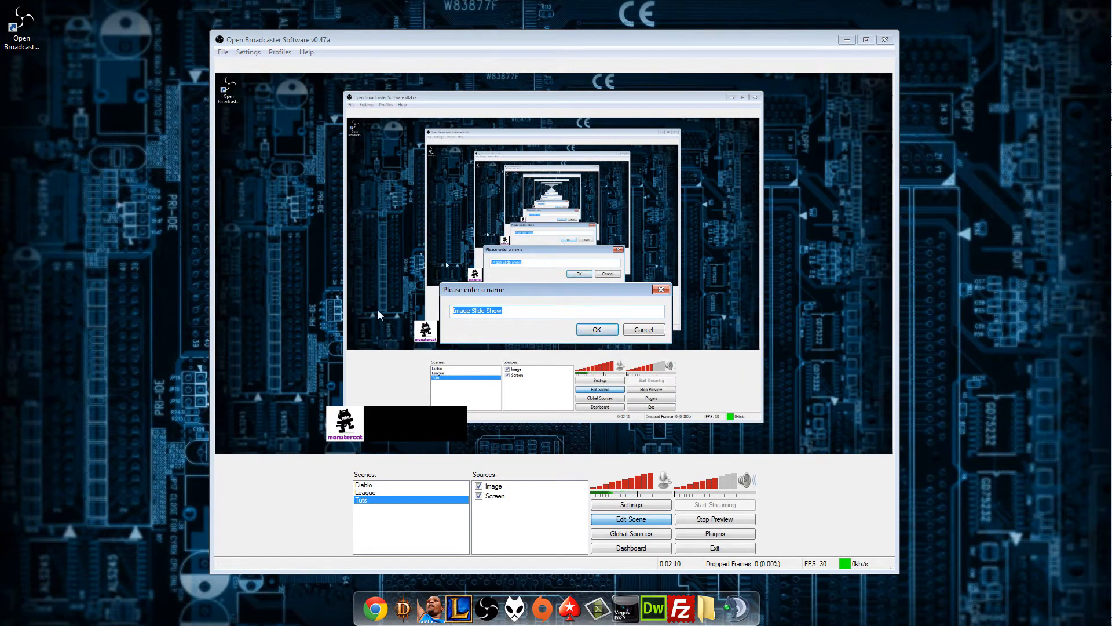
text(Sponsor)
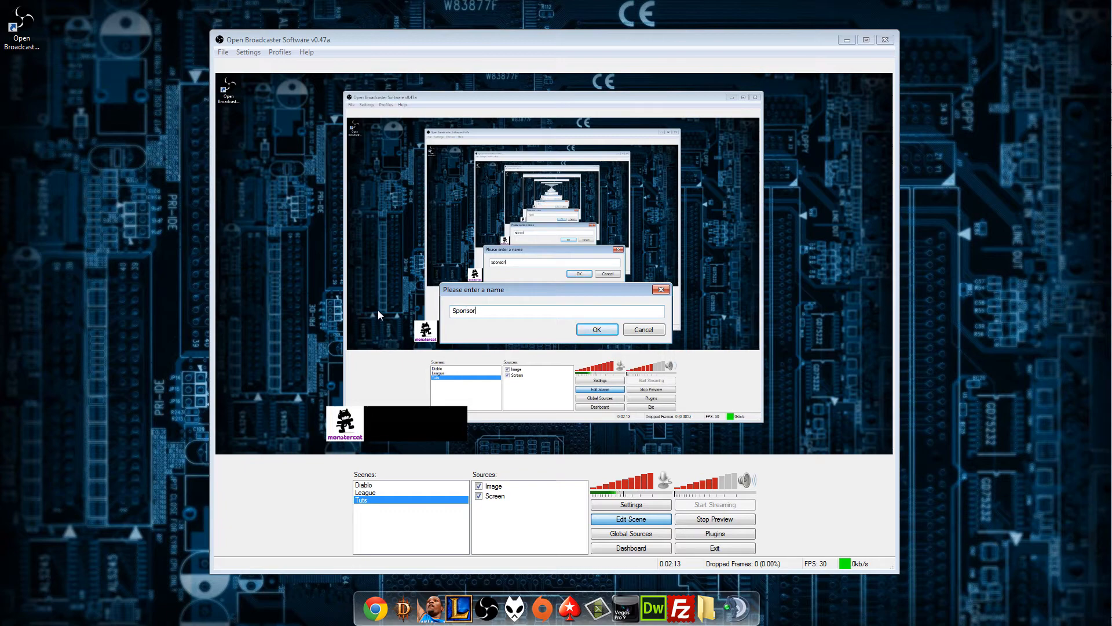
key(Return)
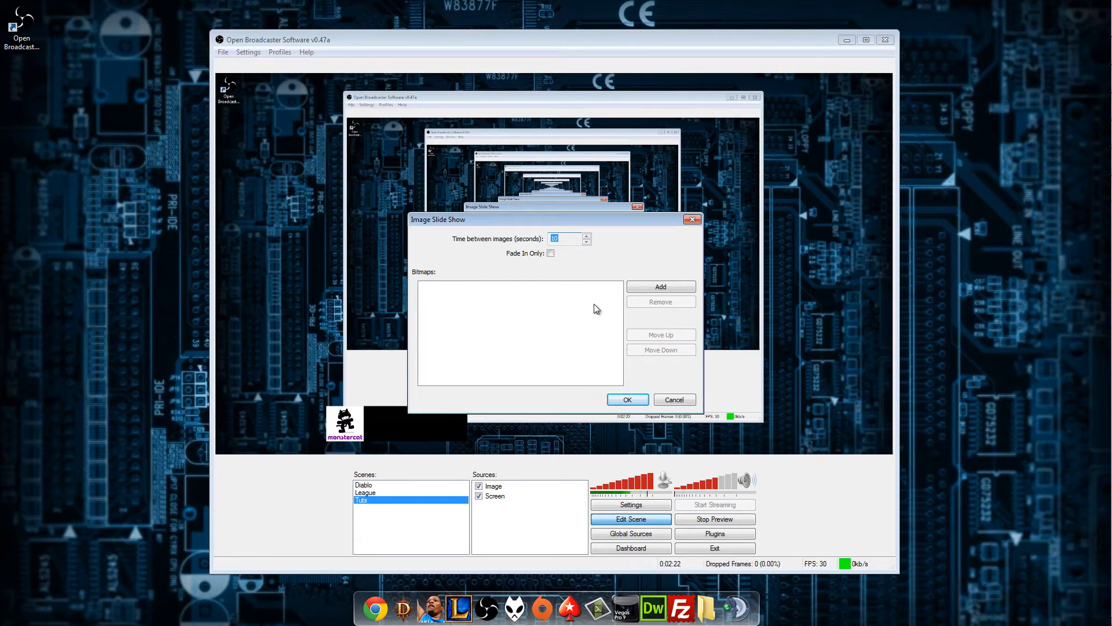
click(684, 402)
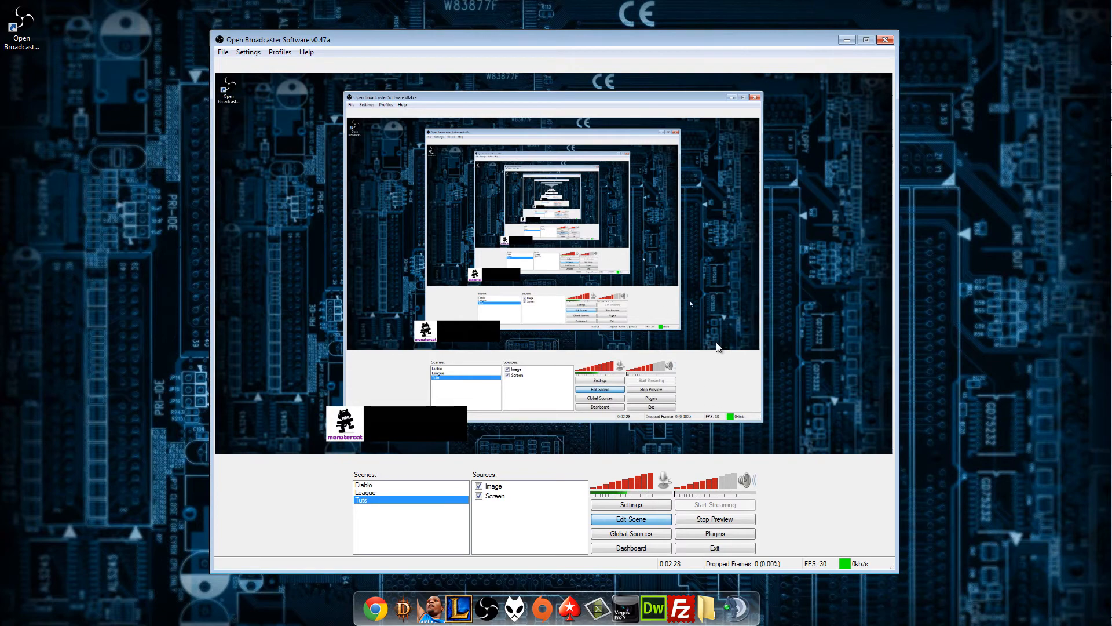
Create a text source named Text, with Hello as its text and a font size of 50.
right_click(505, 522)
mouse_move(543, 528)
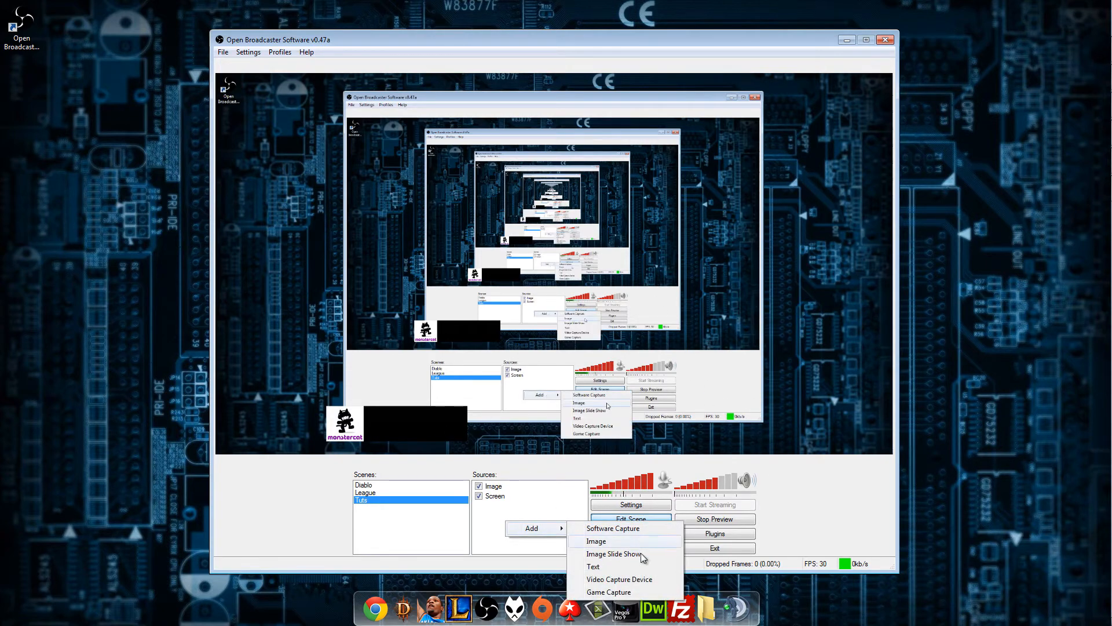
click(606, 566)
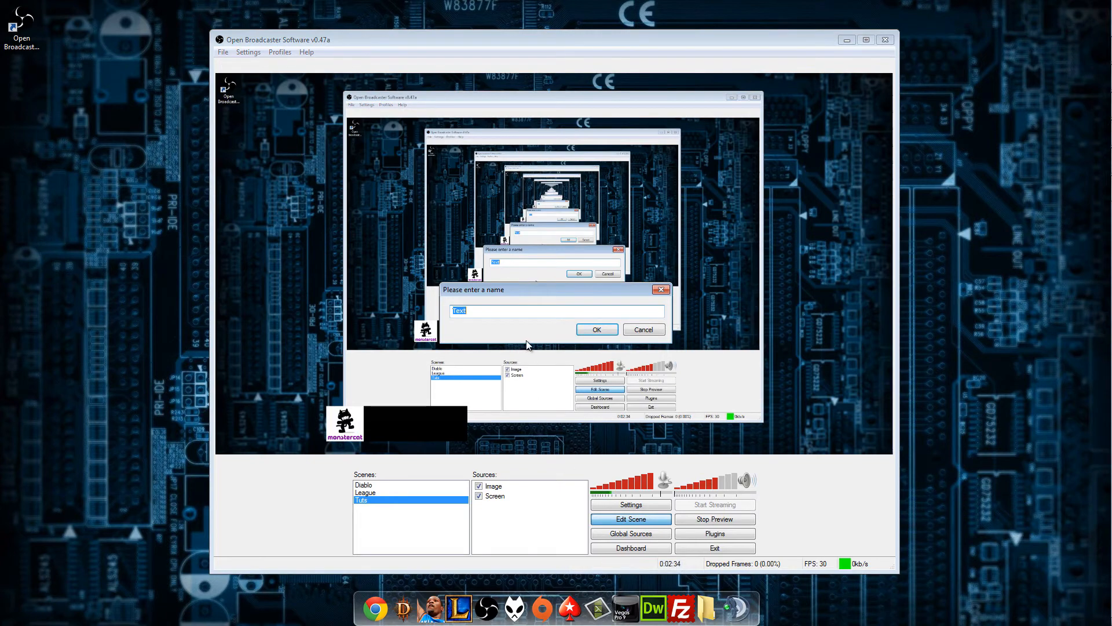
click(597, 330)
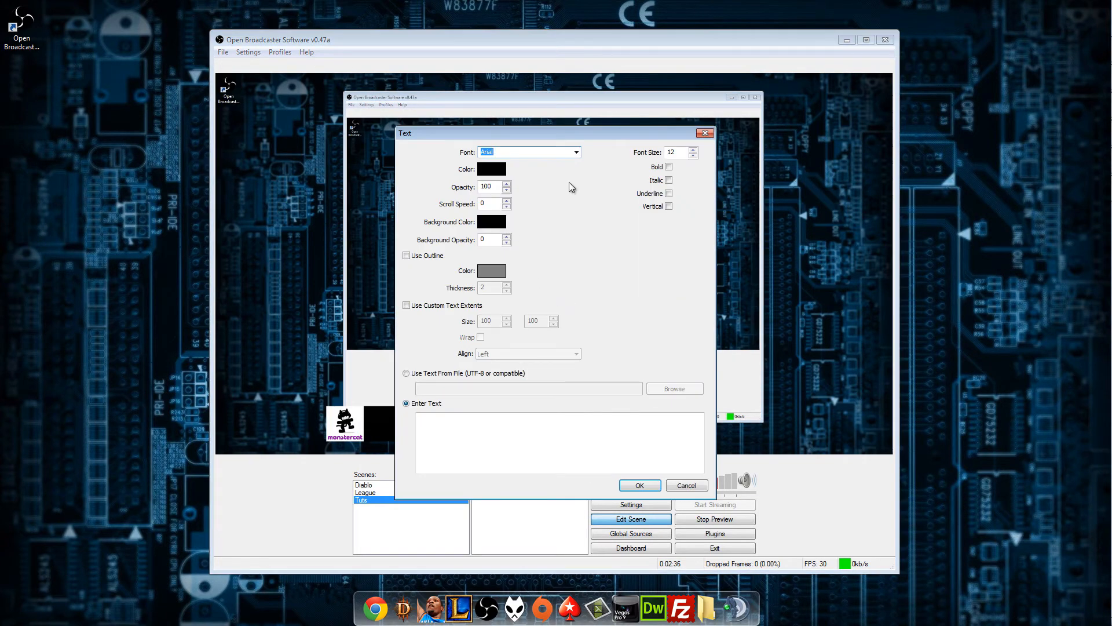
click(523, 463)
text(sdfasd)
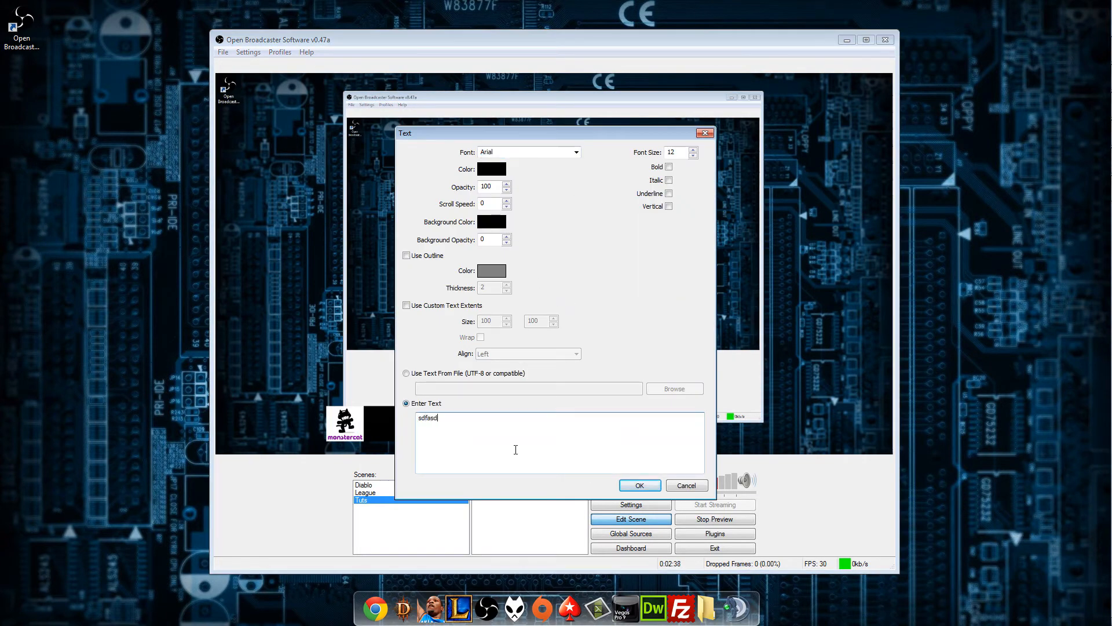
key(ctrl+a)
key(BackSpace)
drag(681, 150, 640, 155)
text(540)
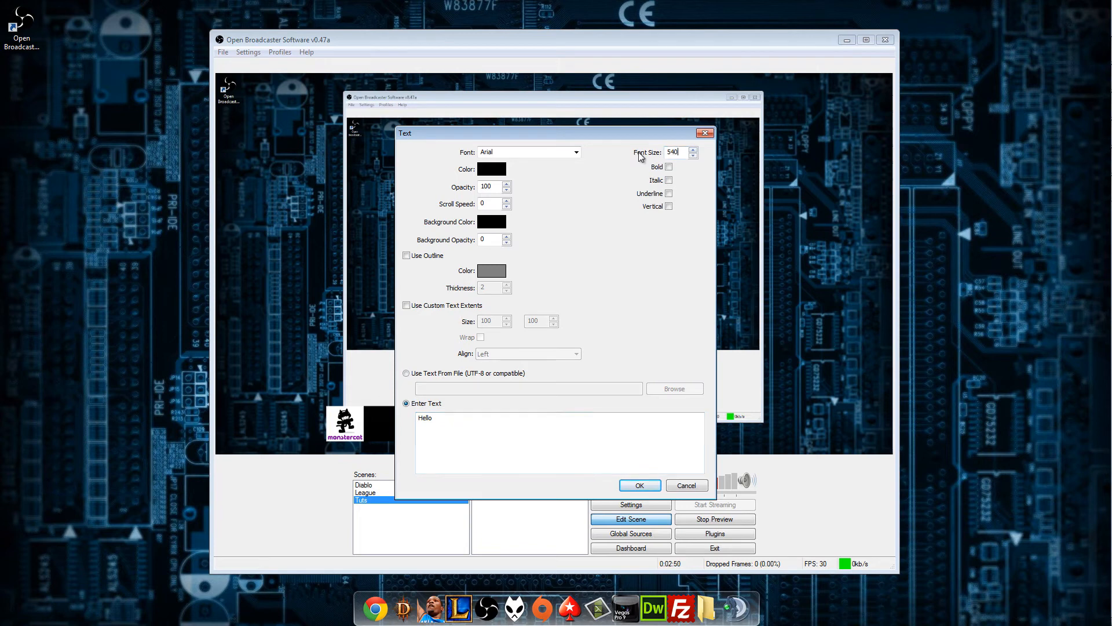
text(0)
Enable custom text extents of 500 by 500 for the text source and add it to the scene.
click(425, 306)
drag(497, 319, 456, 328)
text(5)
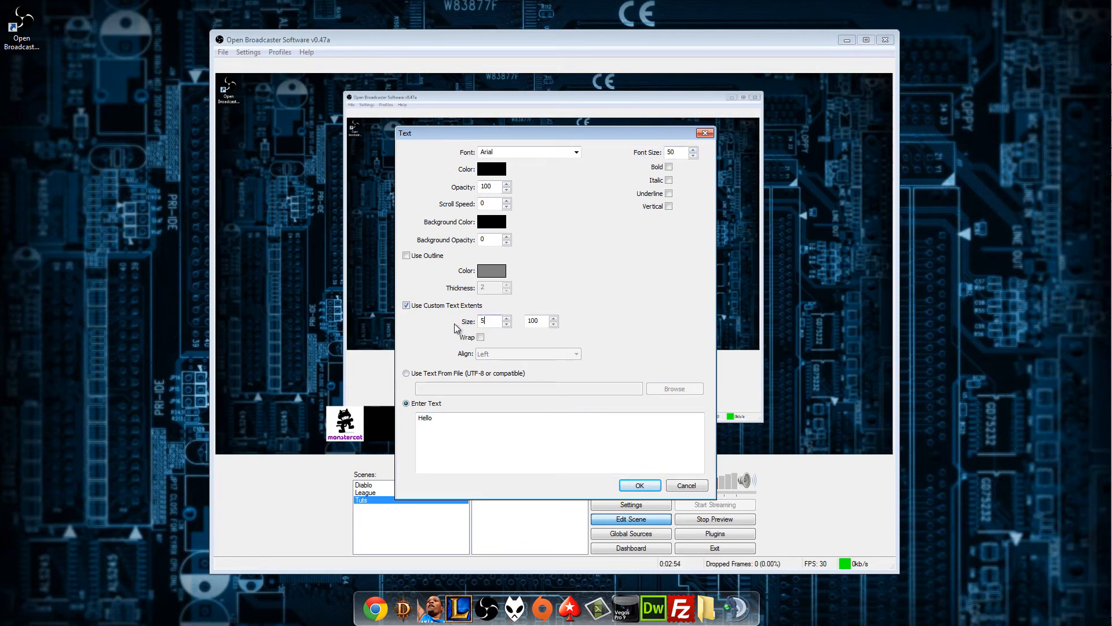
text(00)
key(Tab)
text(500)
key(Return)
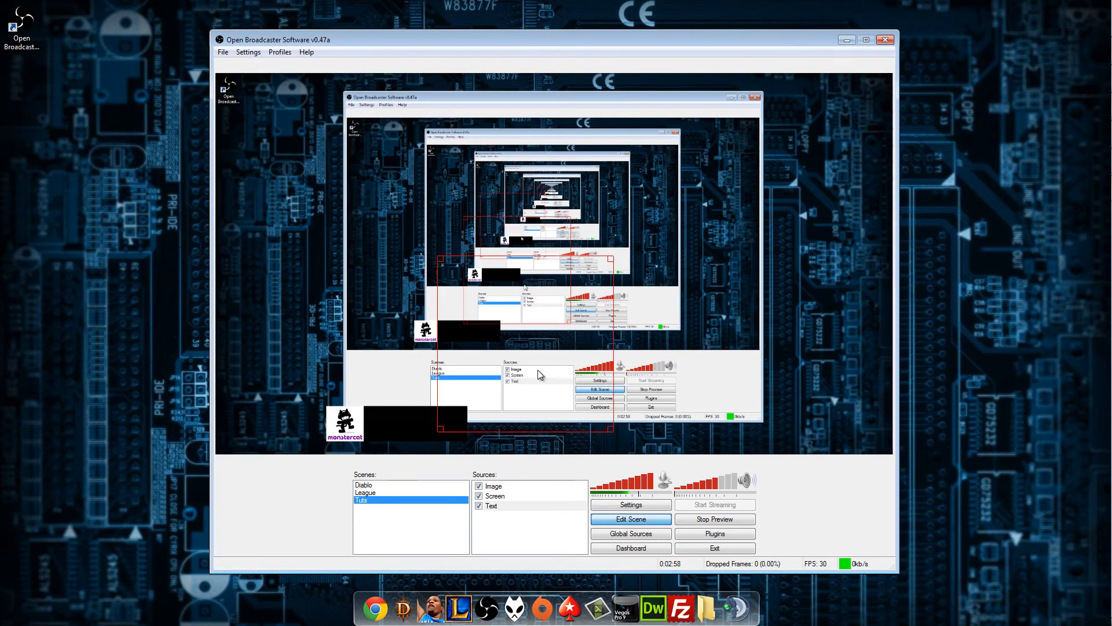
Move the Screen source to the bottom of the source order and place the Hello text near the preview's lower-right corner.
right_click(495, 496)
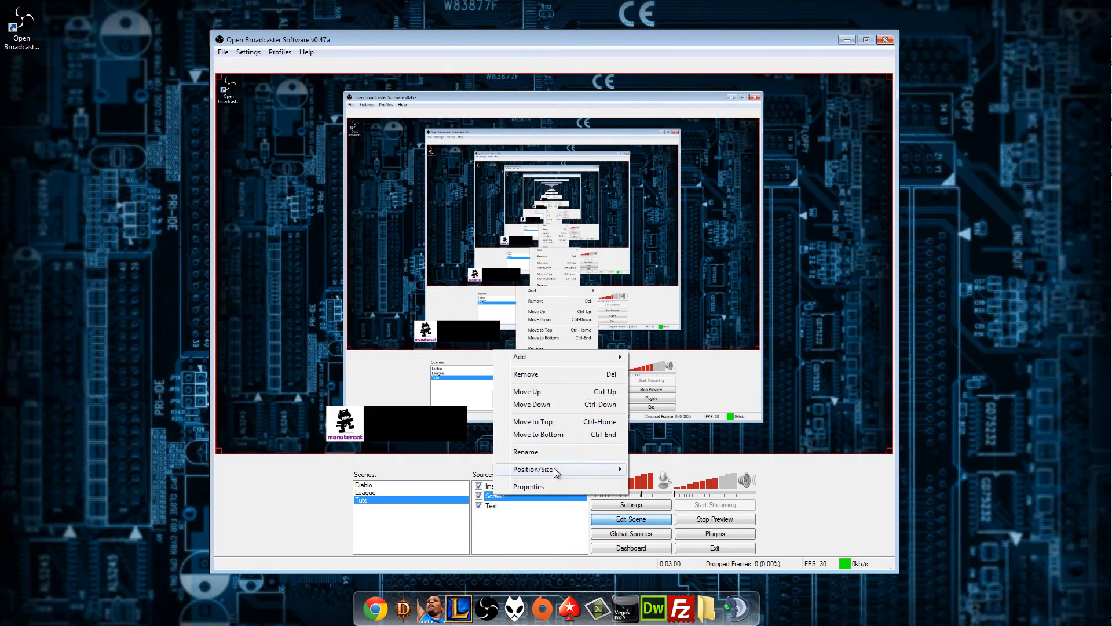
click(540, 435)
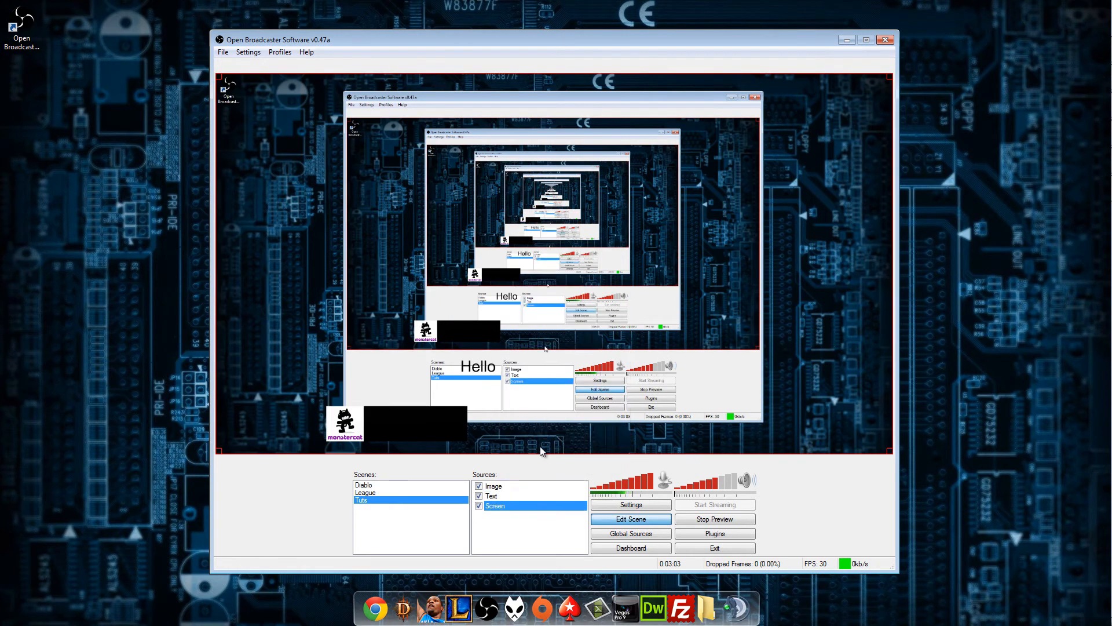
click(492, 487)
click(493, 496)
drag(489, 375, 731, 387)
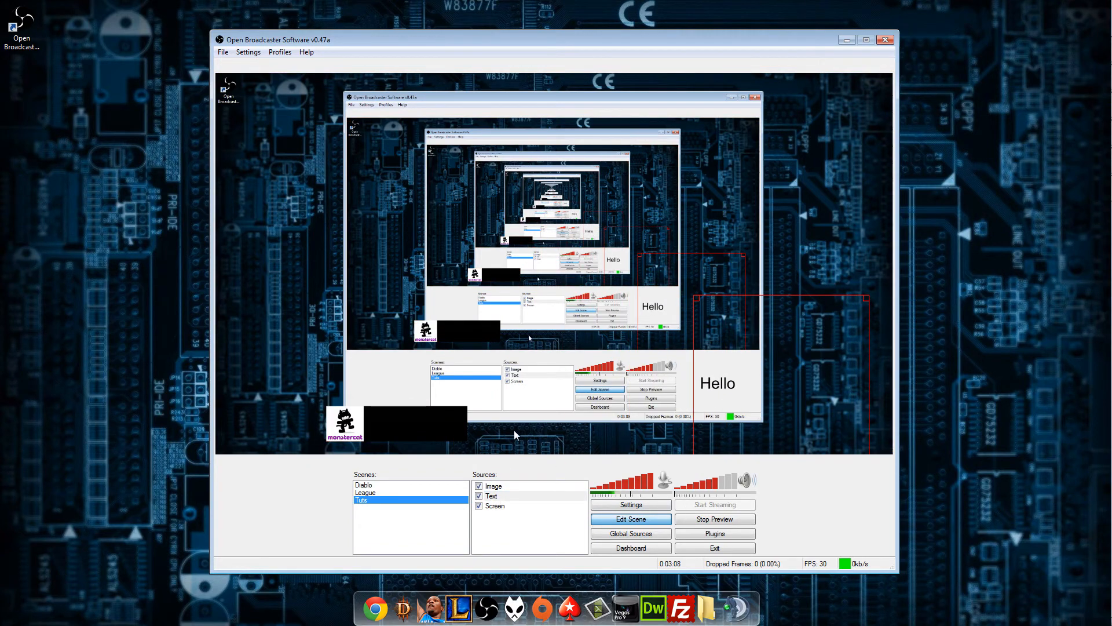
Try adding a video capture device source using the Logitech HD Pro Webcam C920 at a custom resolution of 1280x720.
right_click(487, 518)
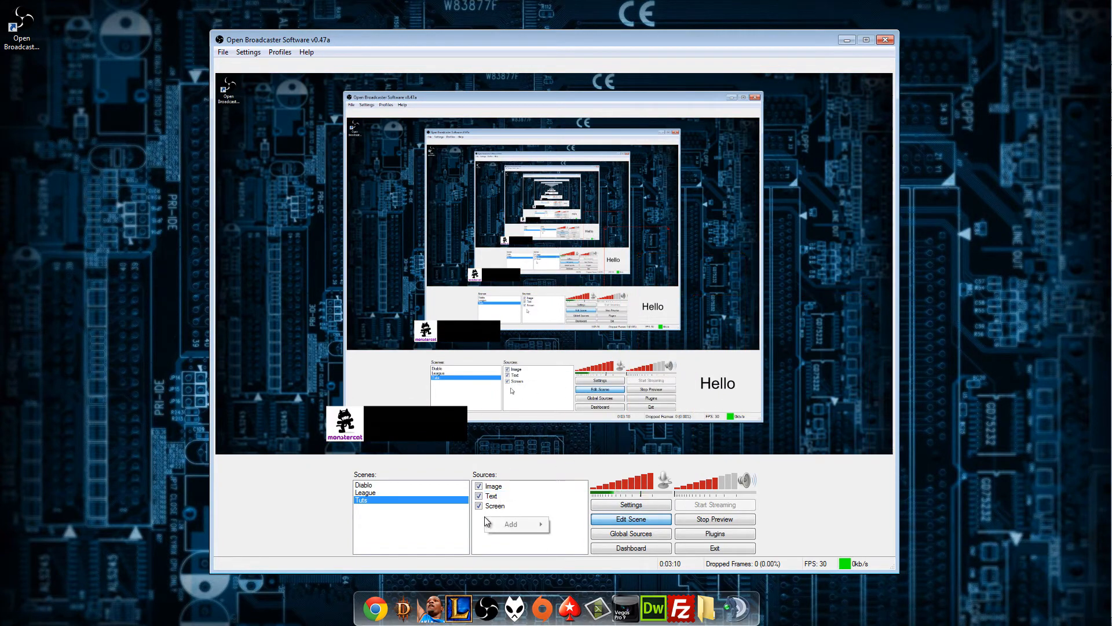
mouse_move(514, 527)
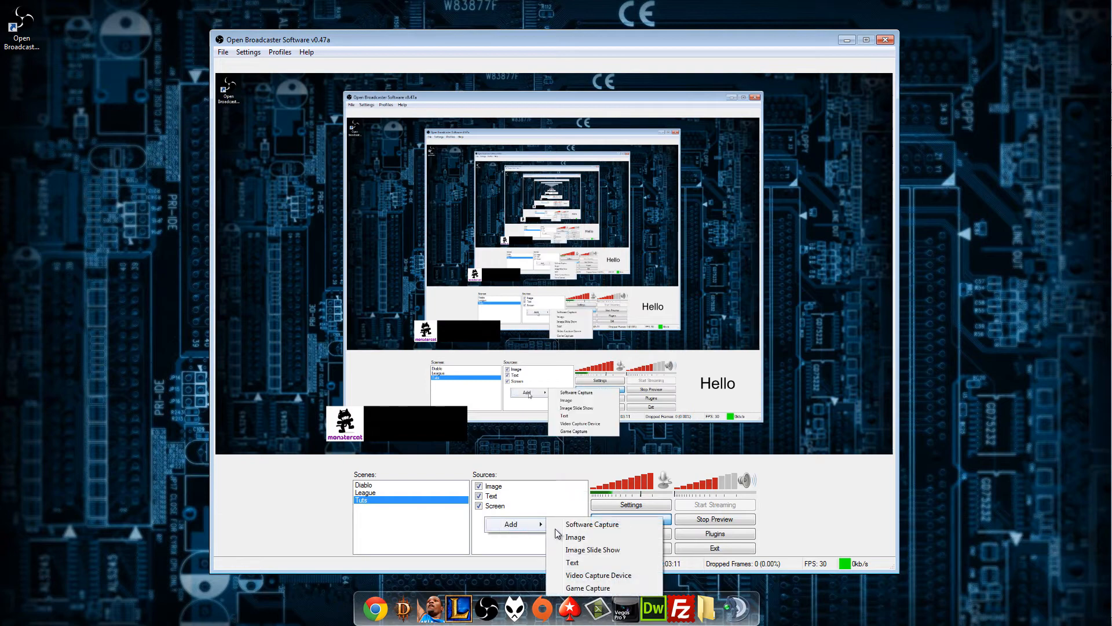
click(589, 576)
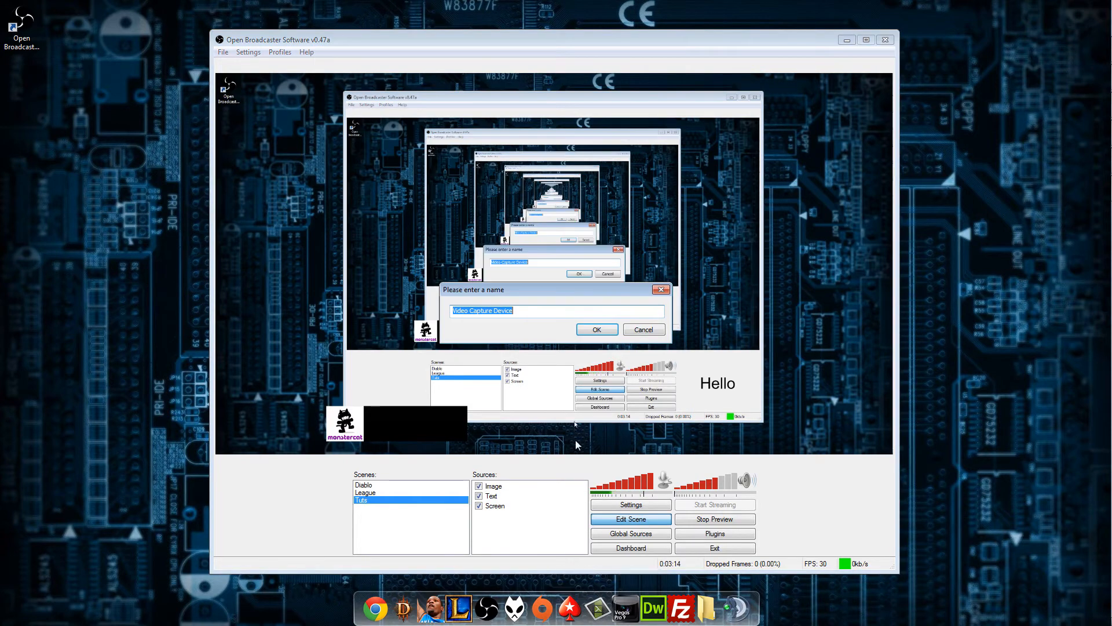
click(596, 329)
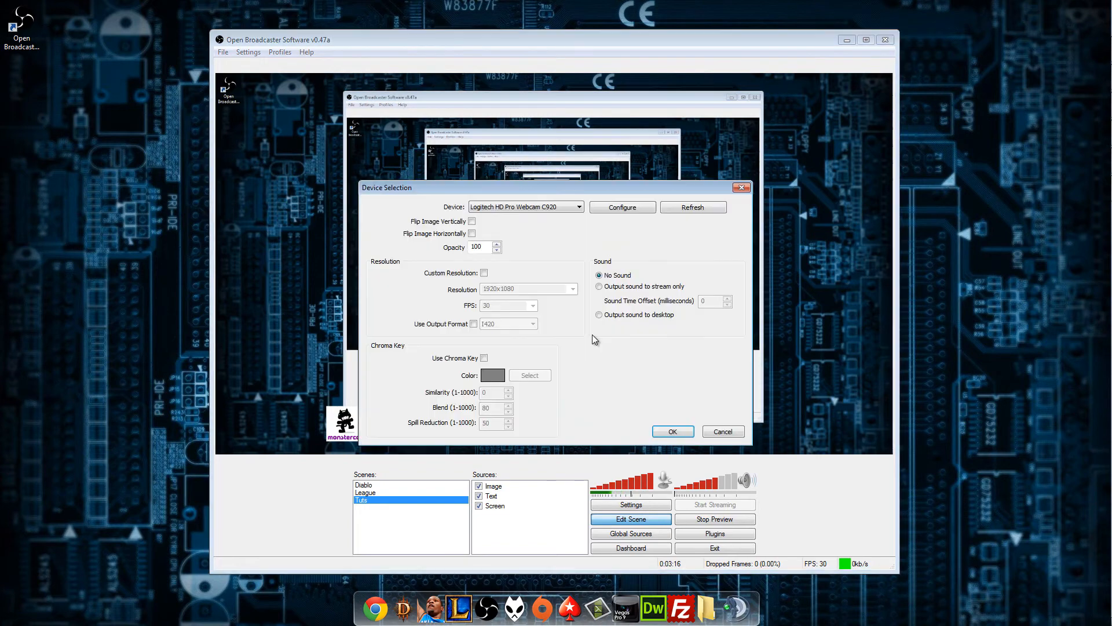
click(558, 206)
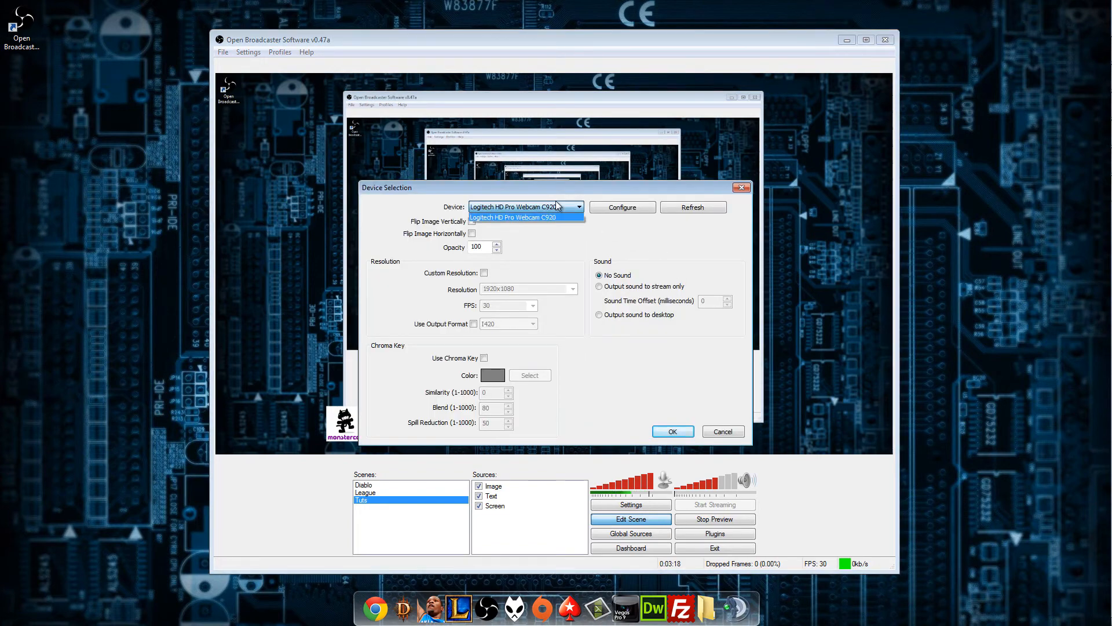
click(558, 272)
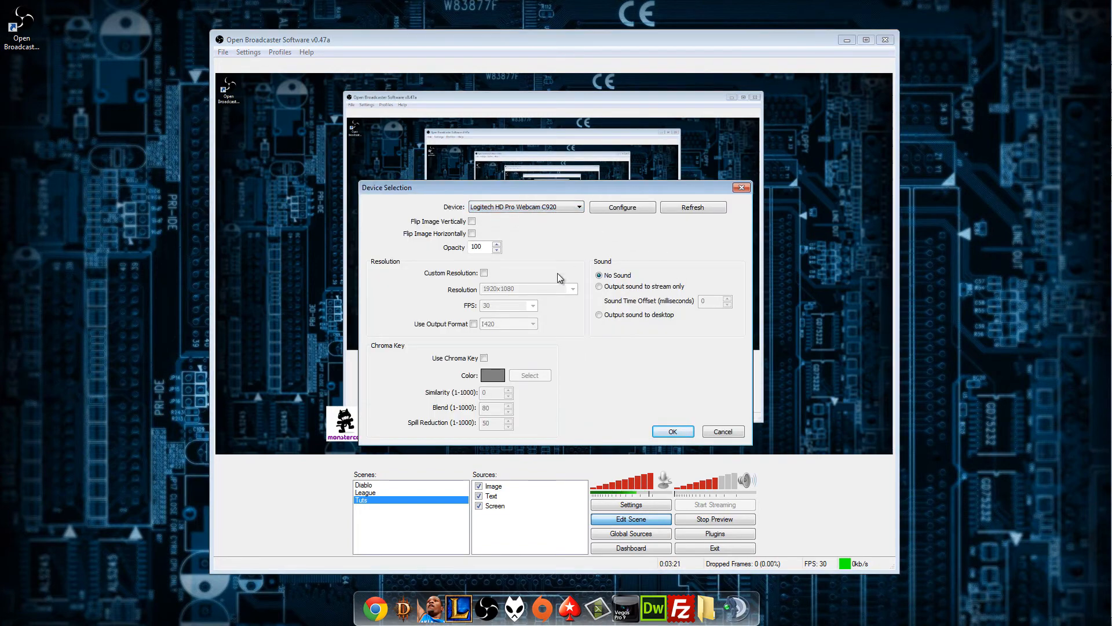
click(484, 272)
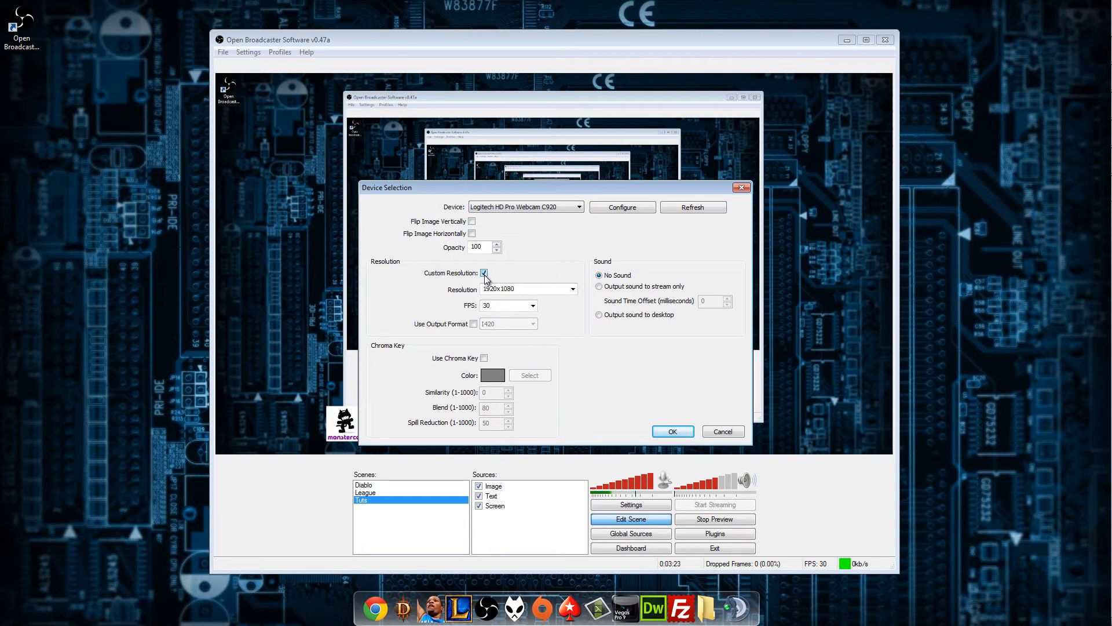
click(573, 290)
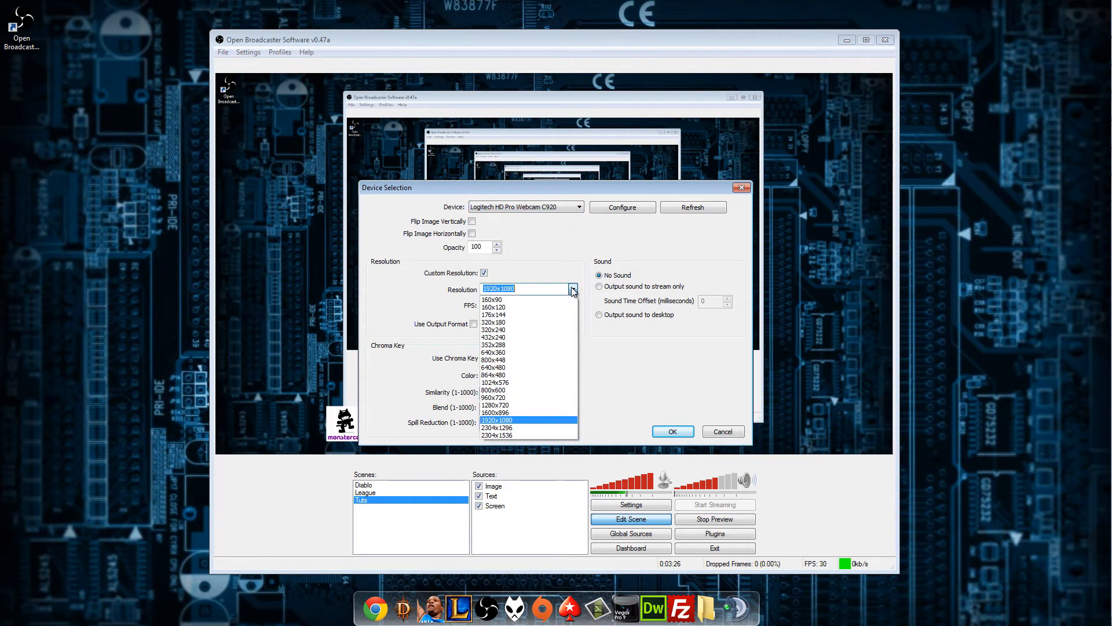
click(519, 405)
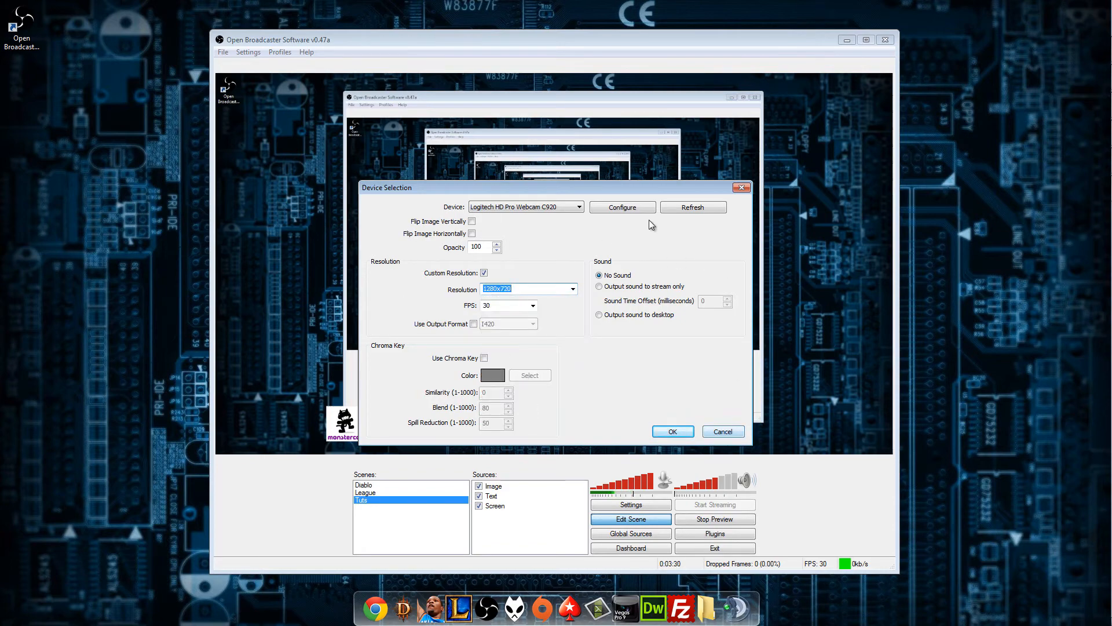
Look over the Logitech webcam's own configuration window and discard the video capture source.
click(638, 209)
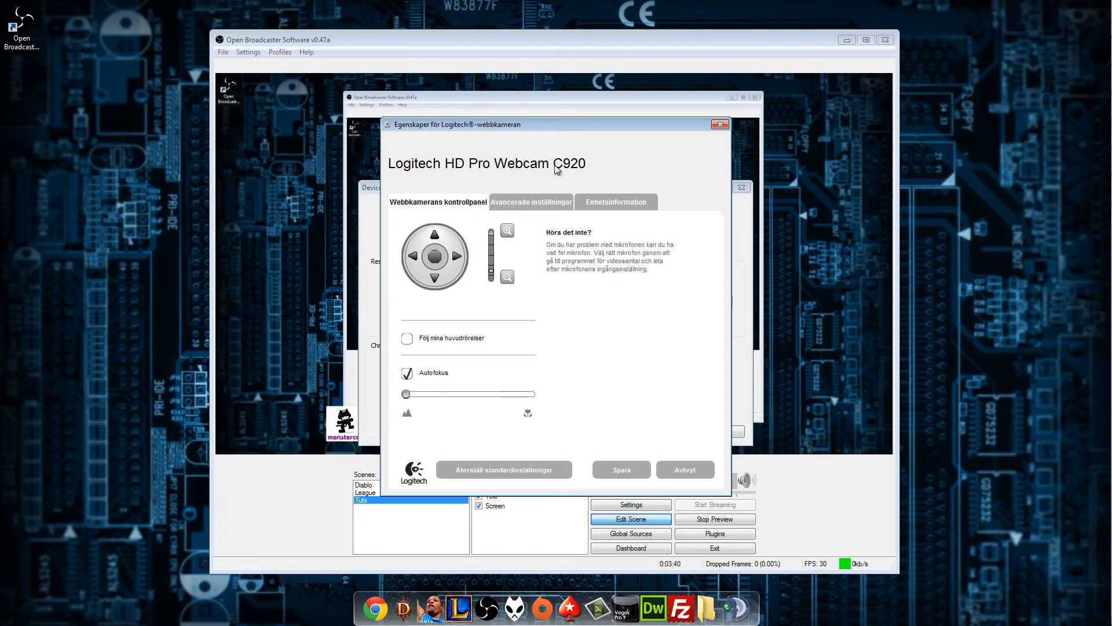
click(720, 124)
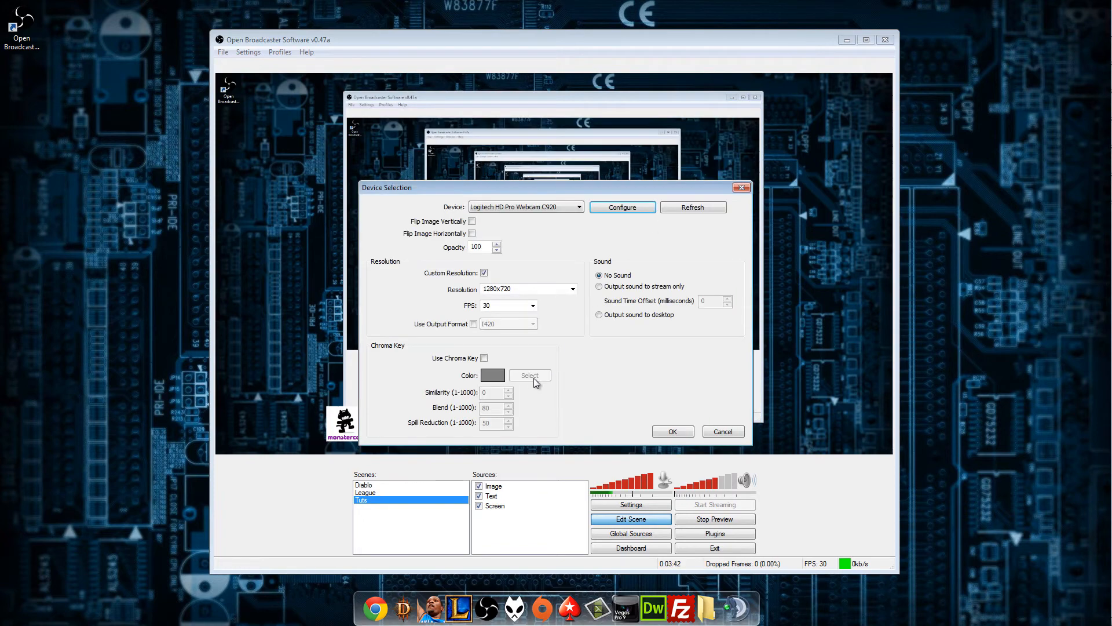
click(723, 431)
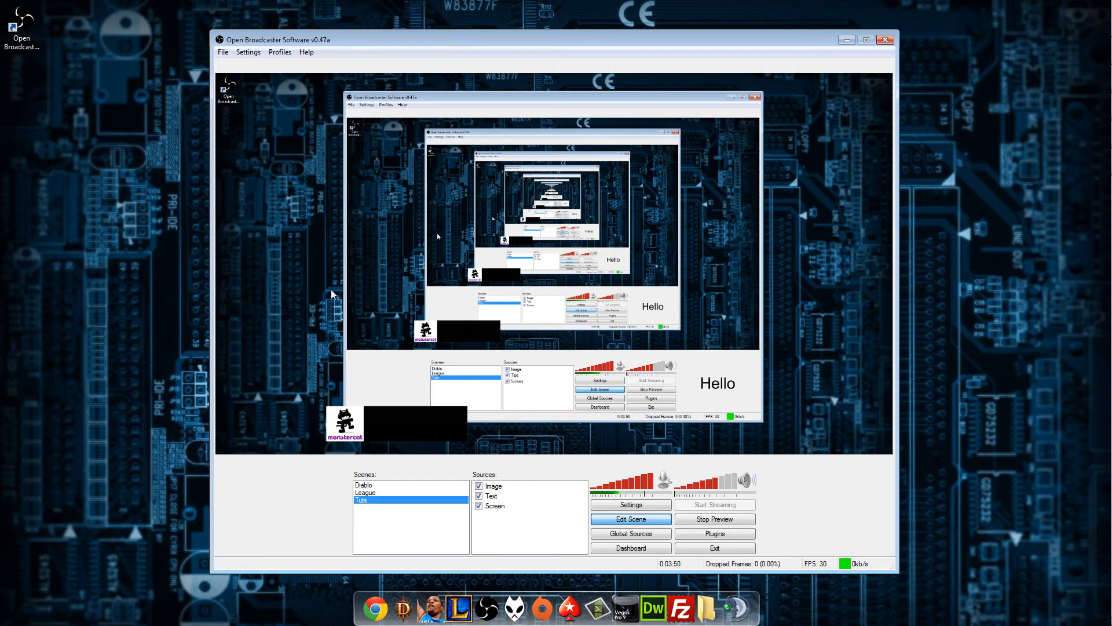
Start a game capture source named Game Capture and choose [CamRecorder*32]: Recording... as its application.
right_click(498, 527)
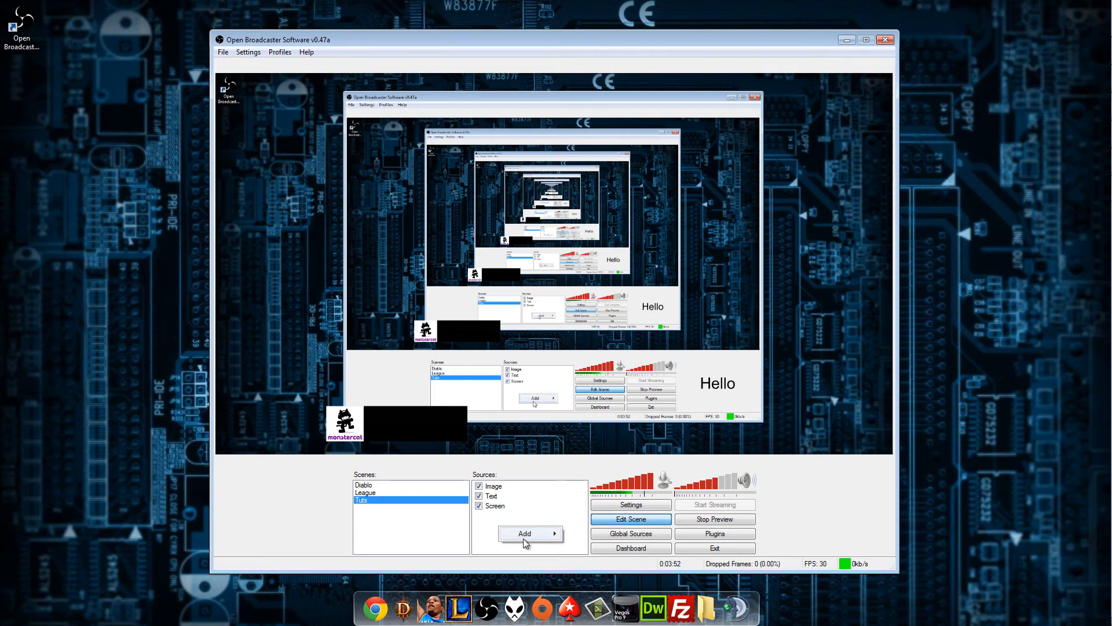
mouse_move(530, 533)
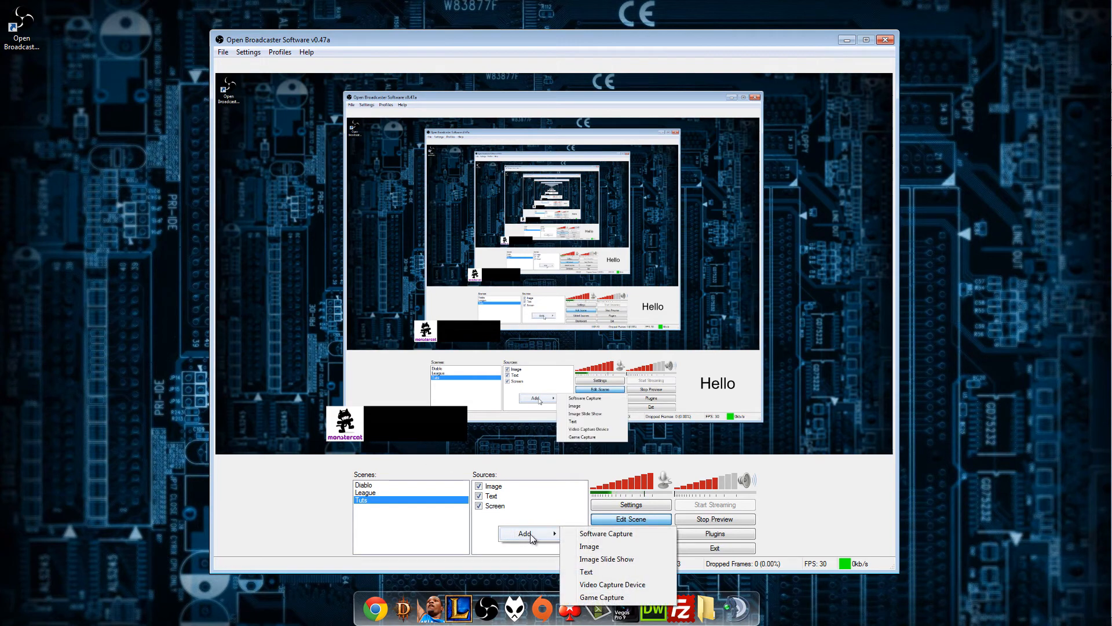
click(592, 598)
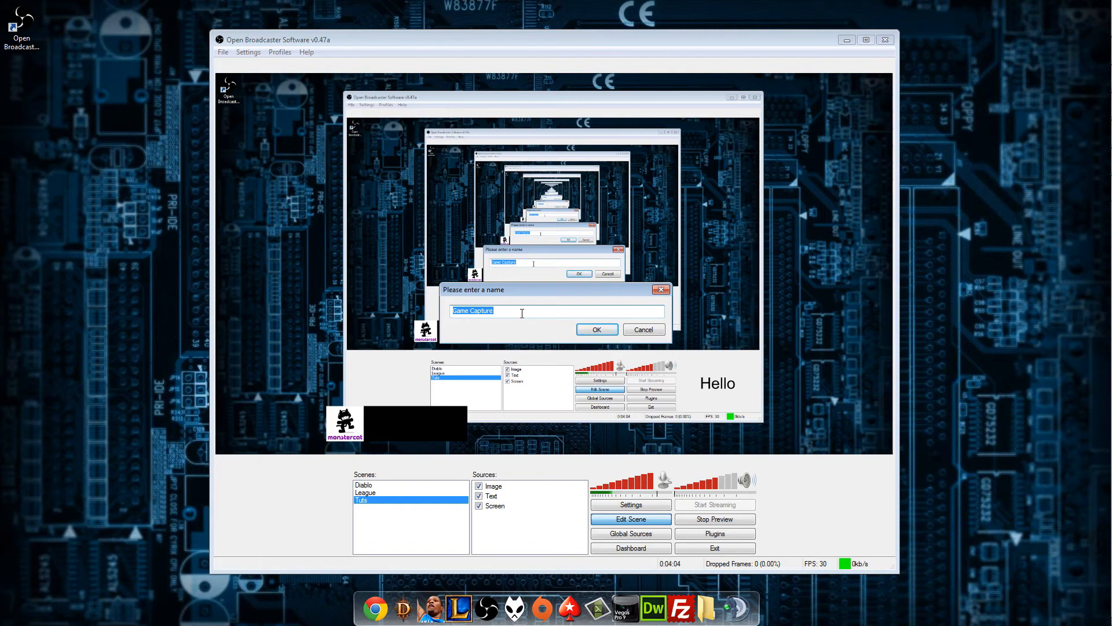
click(596, 329)
drag(379, 65, 493, 151)
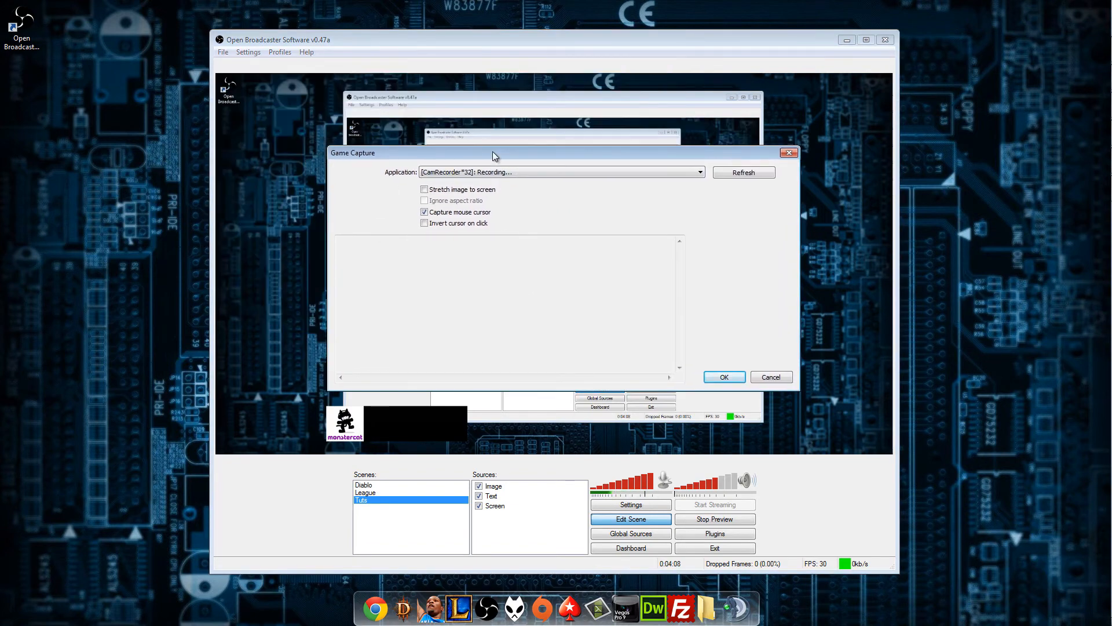
click(498, 172)
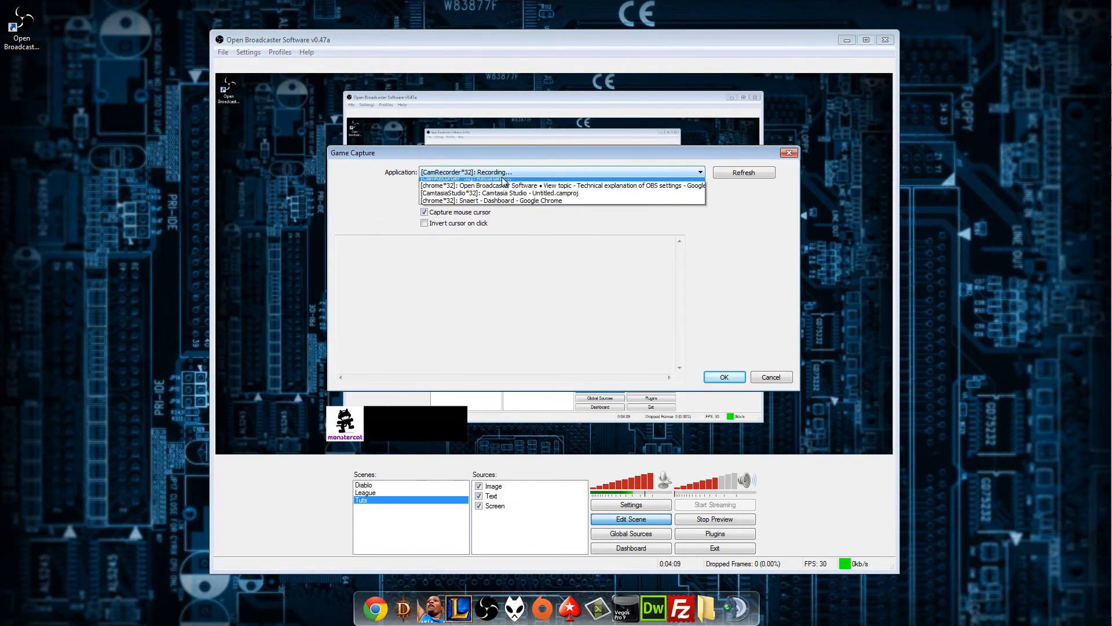
click(536, 182)
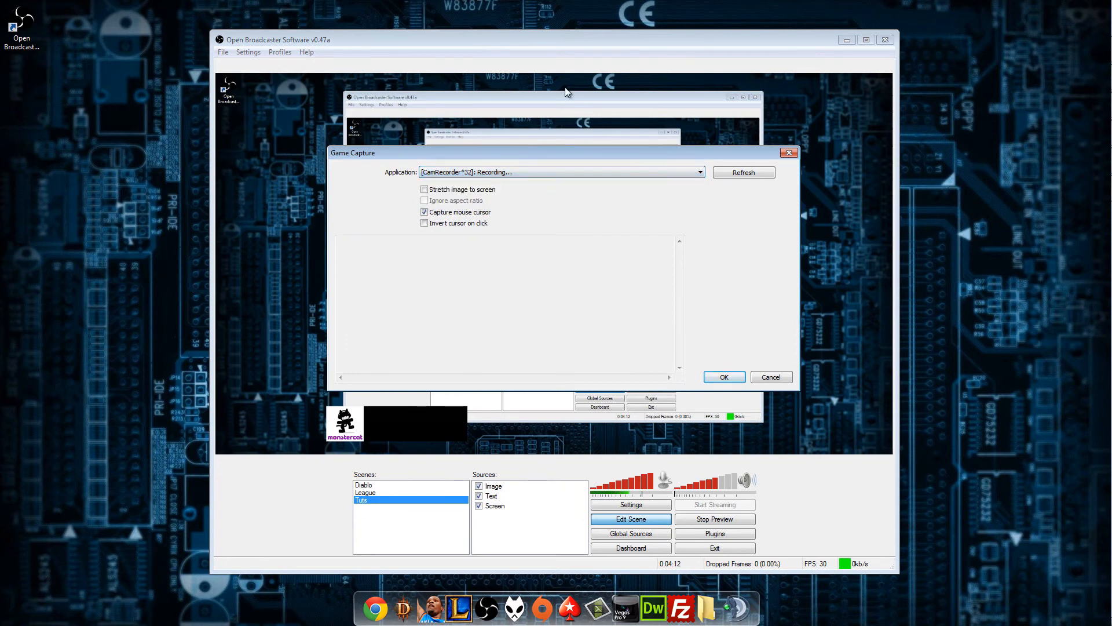
Try the Chrome window with the technical explanation of OBS settings as the captured application.
click(498, 177)
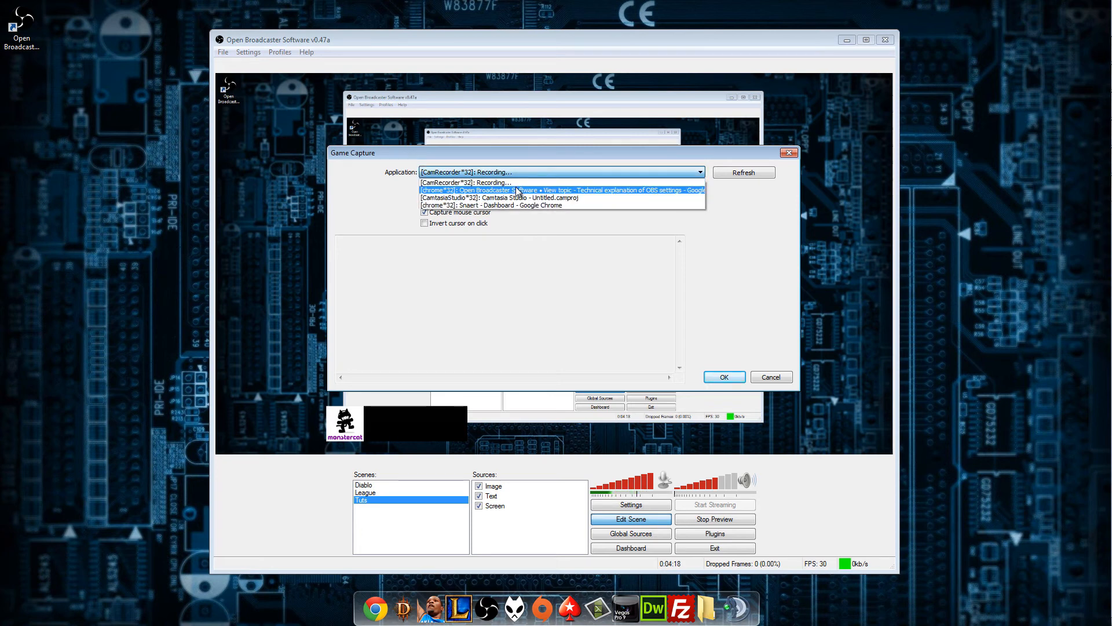
click(589, 192)
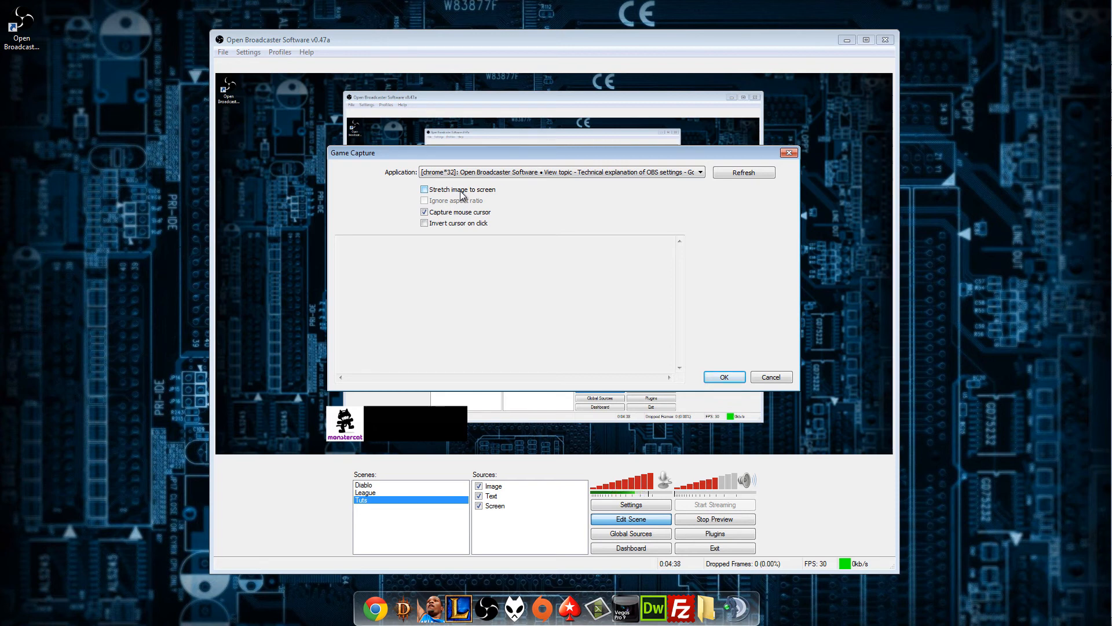
click(701, 174)
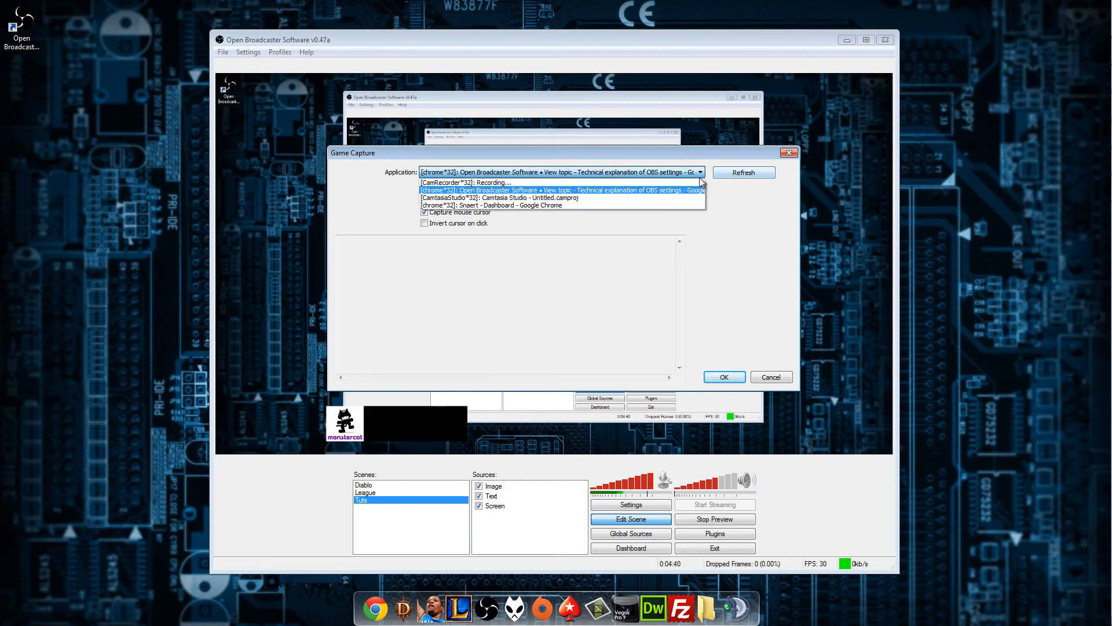
click(701, 175)
Refresh the application list and add the Game Capture source for [CamRecorder*32]: Recording... with mouse cursor capture.
click(745, 171)
click(657, 174)
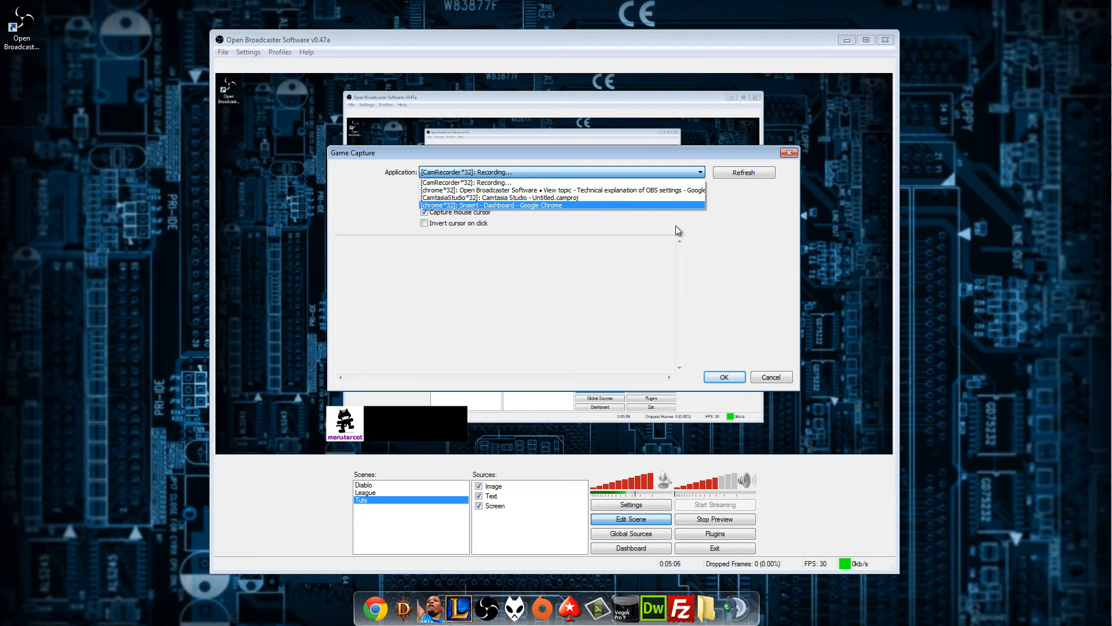
click(724, 211)
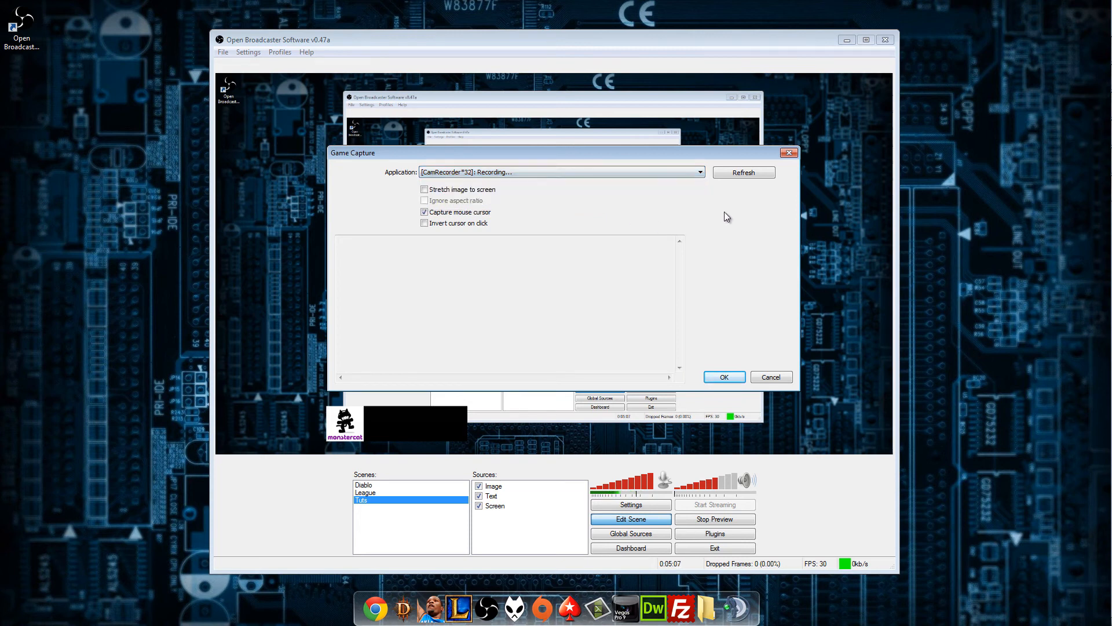
click(725, 382)
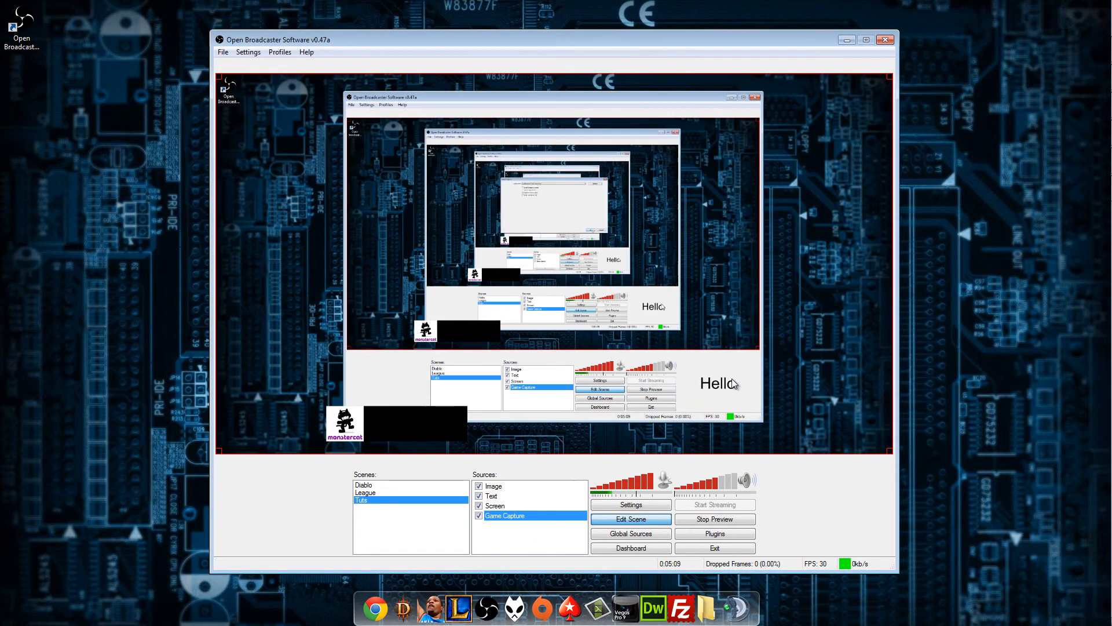
Move the Game Capture source up one place so it sits above Screen in the Tuts scene's sources.
right_click(517, 515)
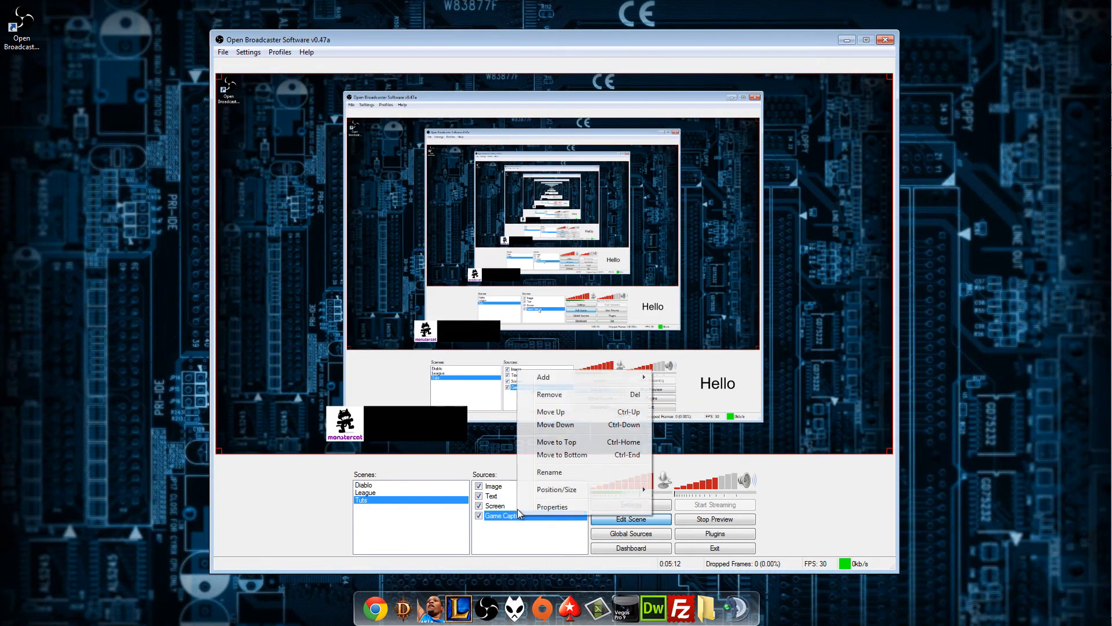
click(553, 413)
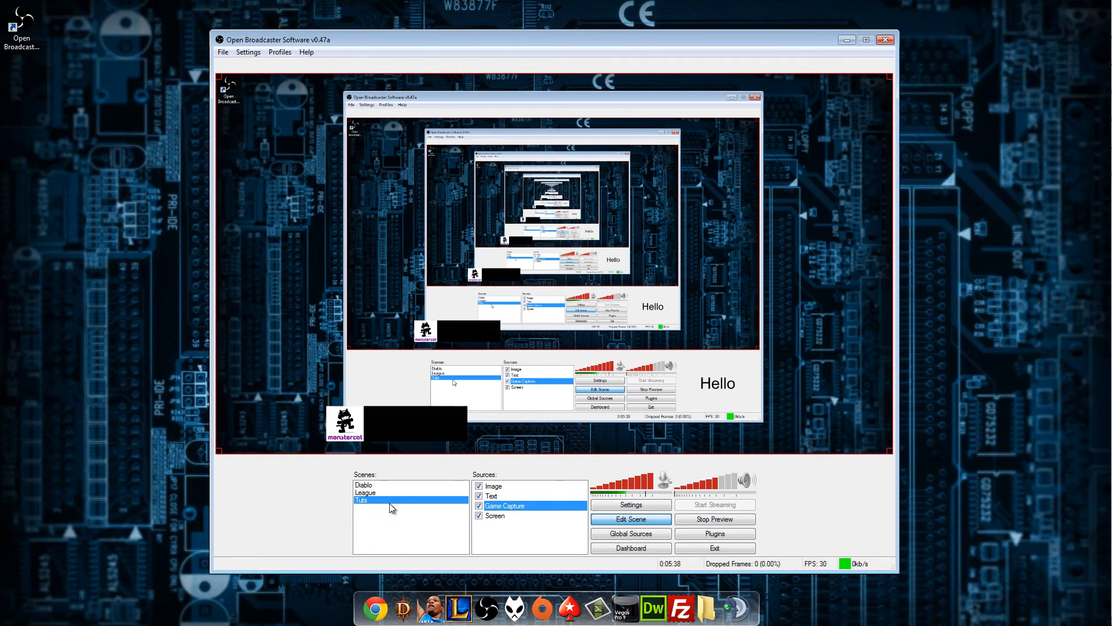
click(529, 525)
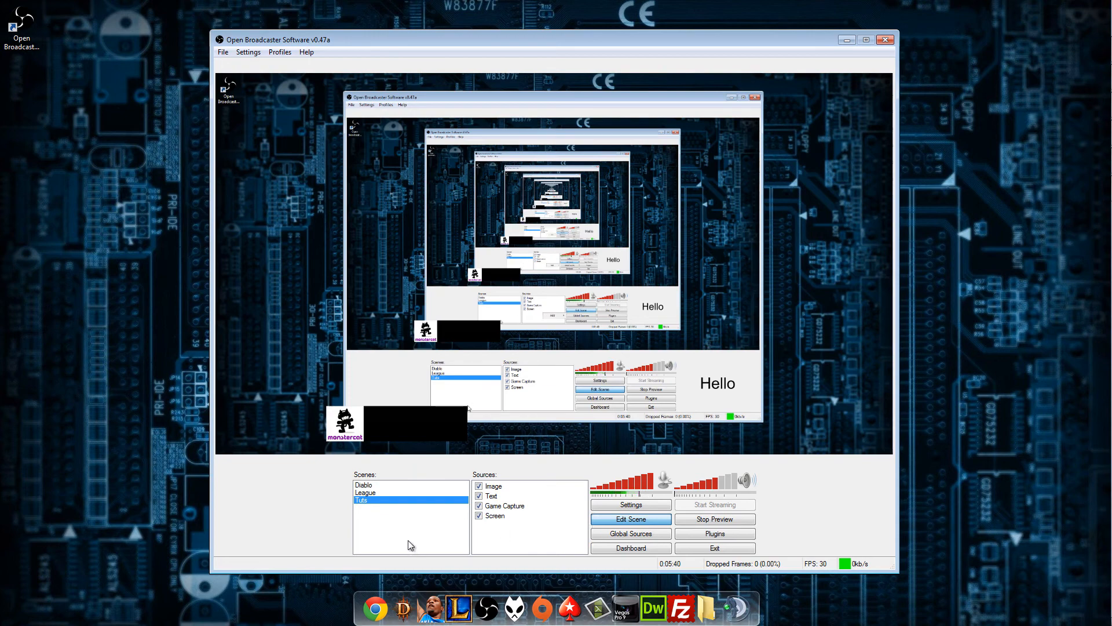
Switch back and forth between the Diablo and League scenes to compare their sources and previews.
right_click(380, 498)
click(364, 485)
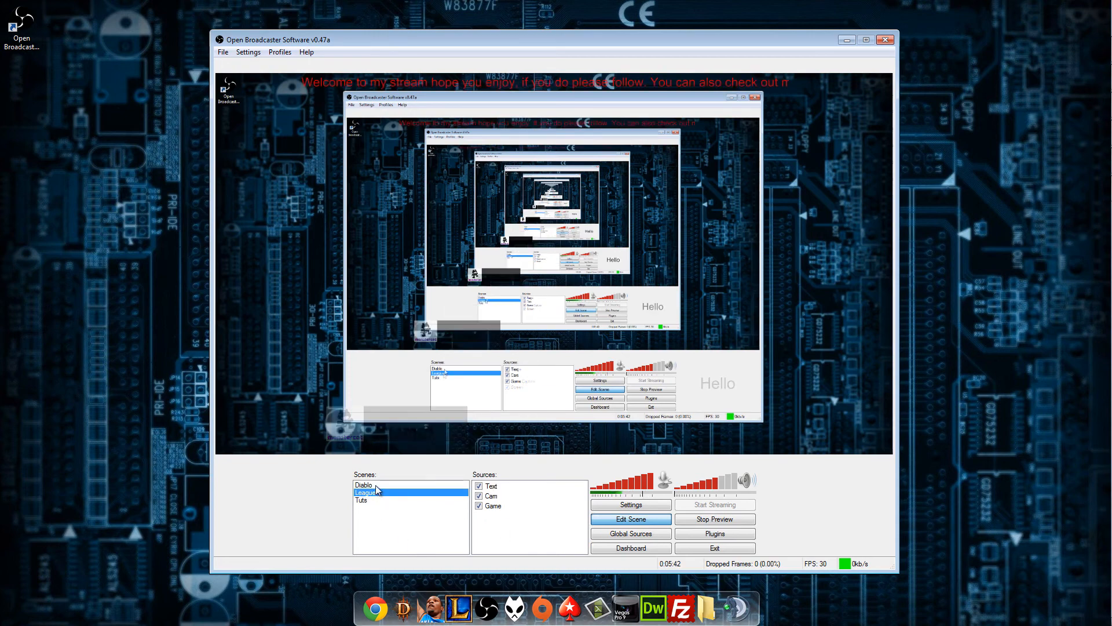
key(Down)
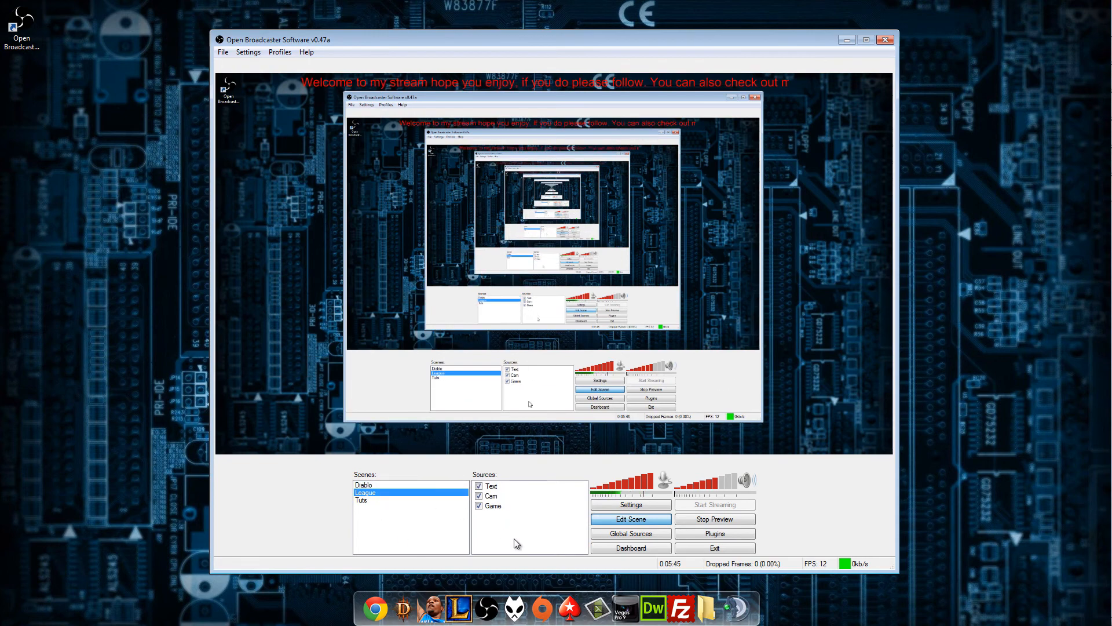
key(Up)
key(Down)
key(Up)
key(Down)
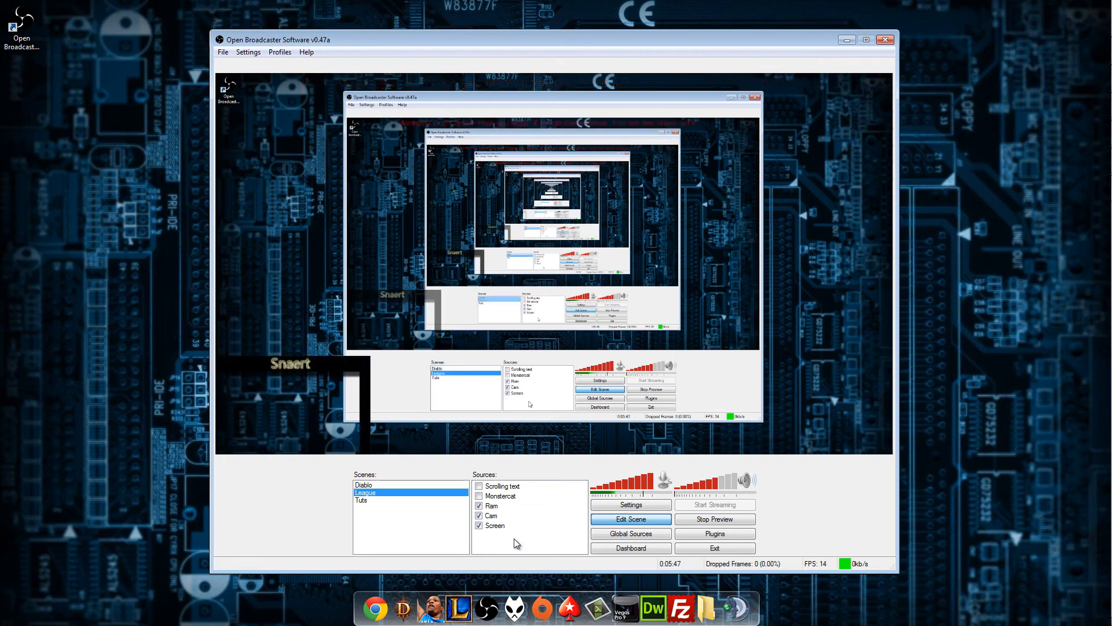
key(Up)
key(Down)
Assign Shift+F3 as the scene hotkey for the Tuts scene.
click(372, 502)
right_click(373, 502)
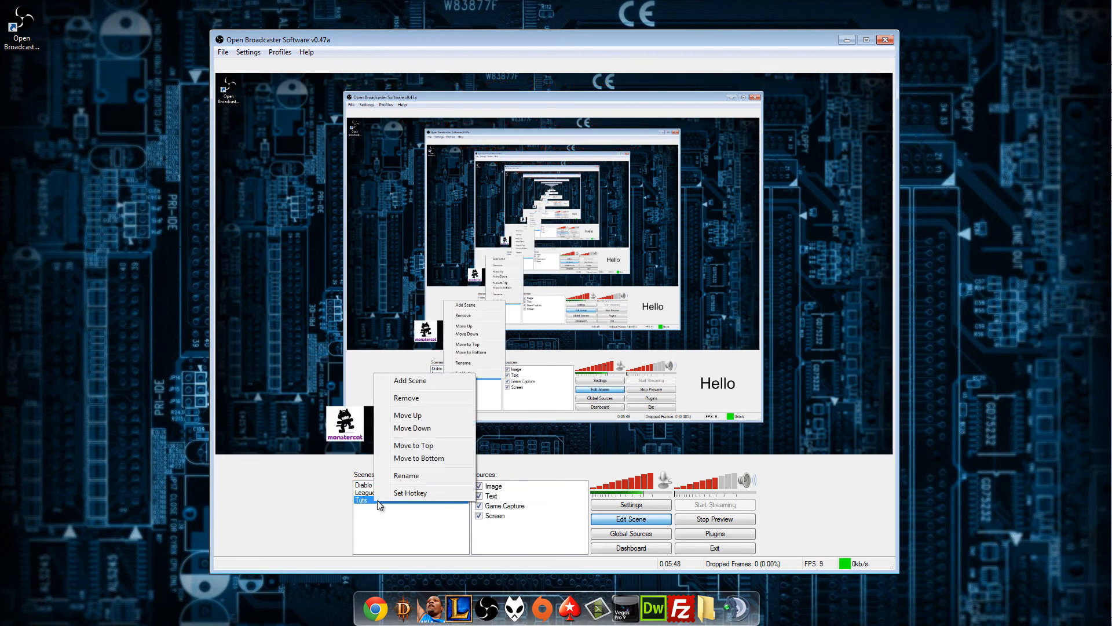
click(423, 493)
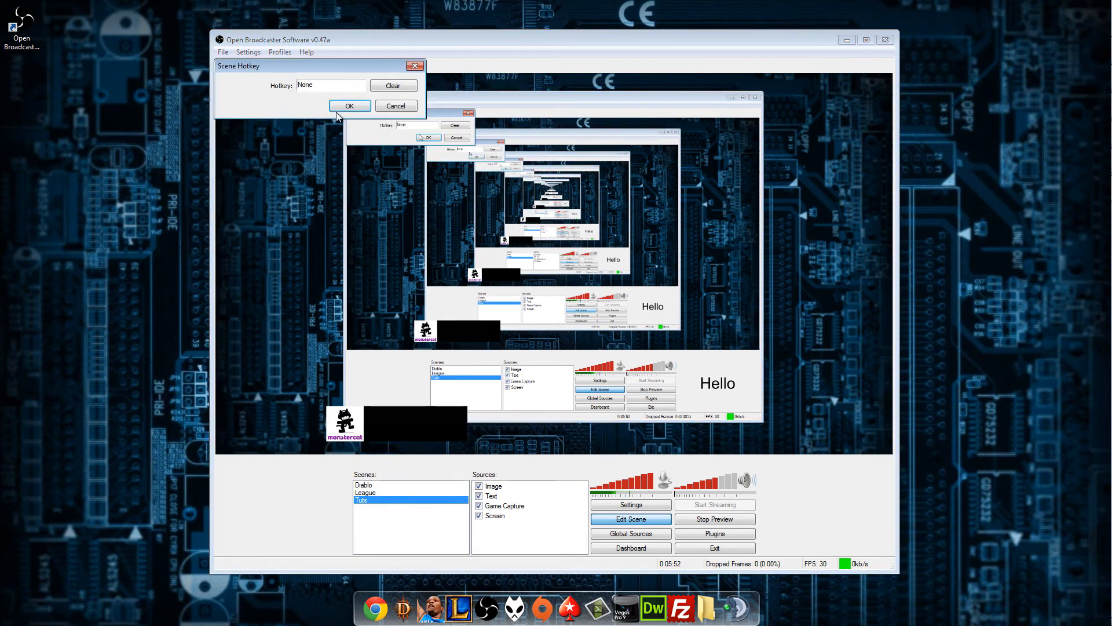
key(shift)
key(shift+F3)
click(349, 106)
Try the Shift+F3 hotkey while switching between scenes, and return to the Tuts scene.
key(shift+F3)
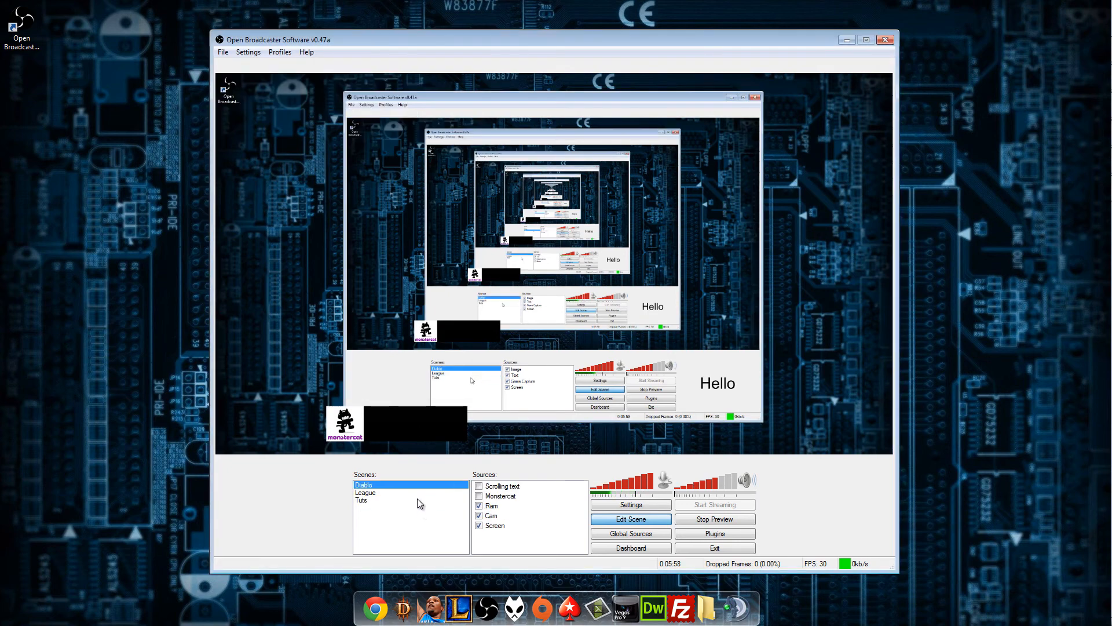
click(413, 493)
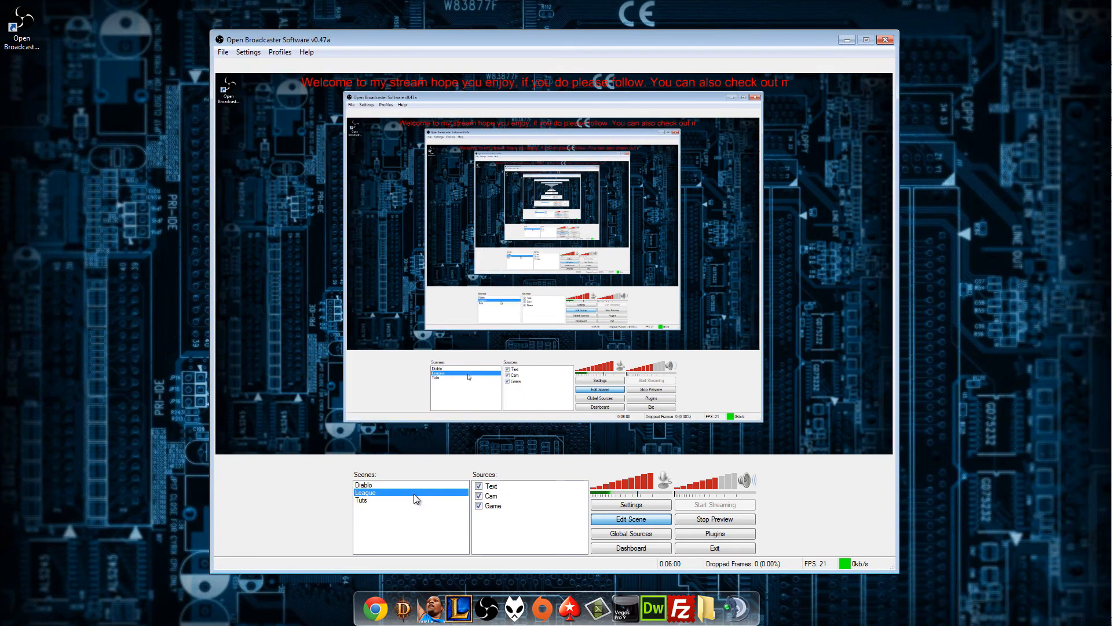
key(shift+F3)
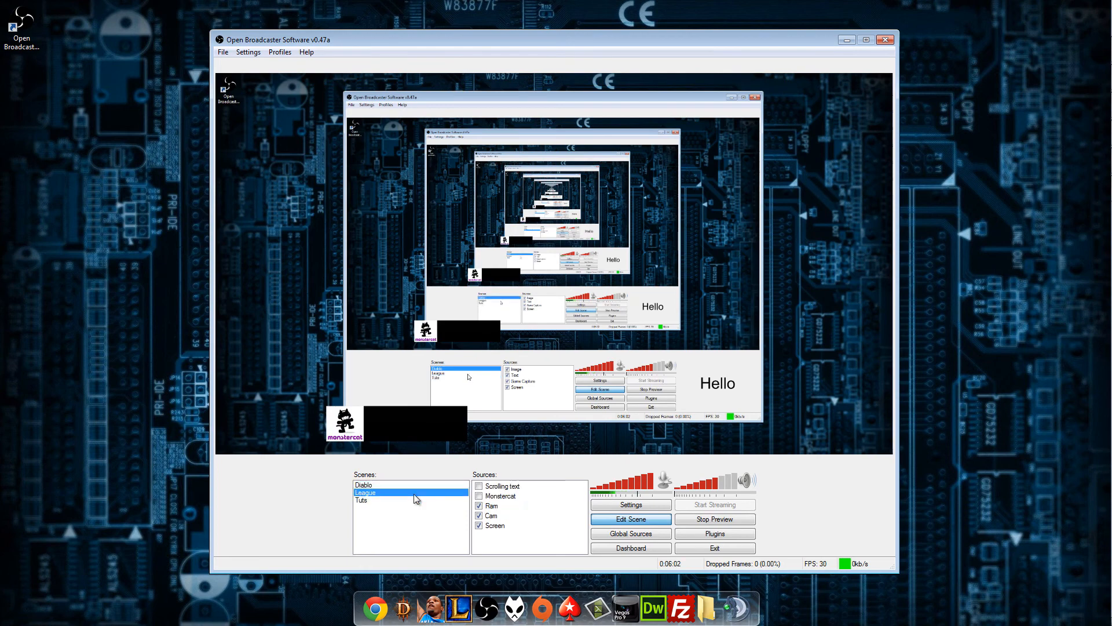
click(414, 500)
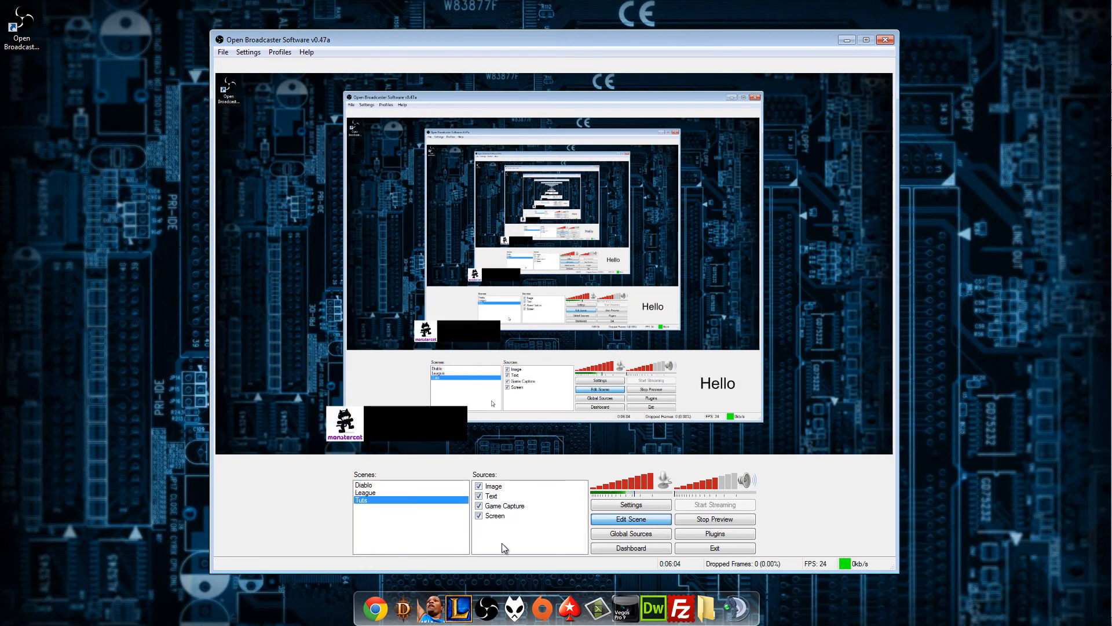
Turn on scene editing, move the Hello text slightly down and to the left, and turn scene editing off.
click(636, 521)
click(496, 497)
drag(808, 371, 789, 386)
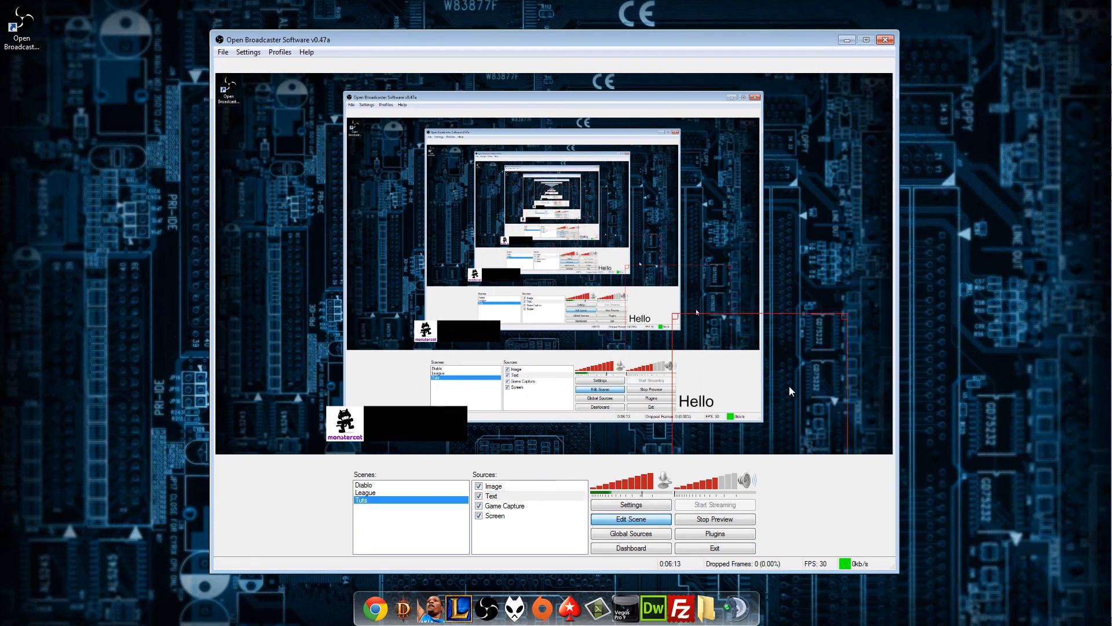
click(630, 514)
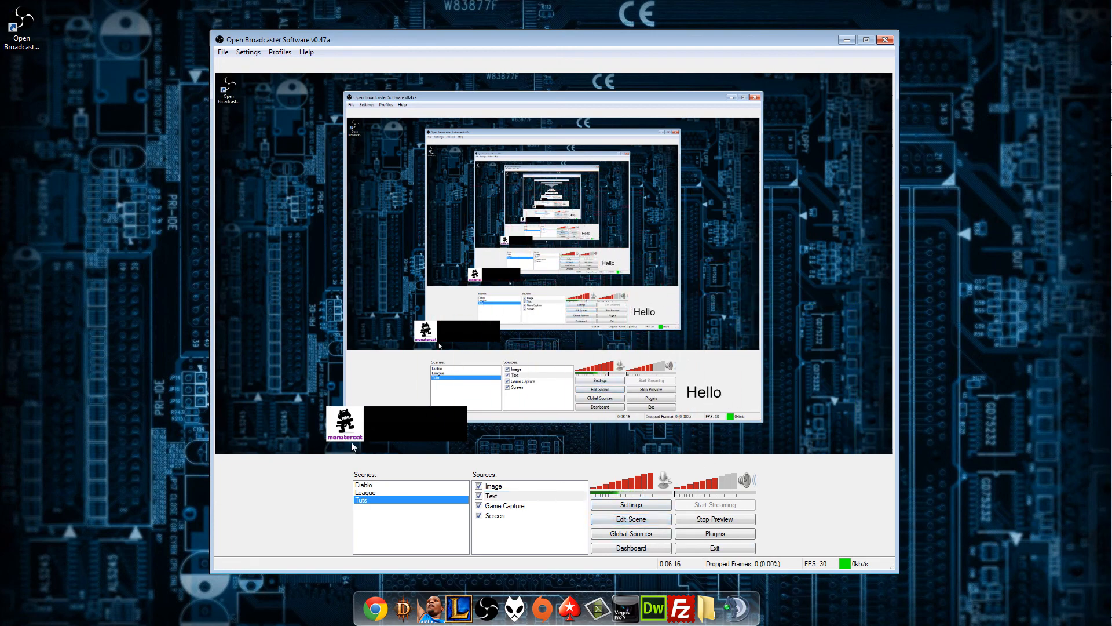
Turn on scene editing, nudge the Monstercat image slightly, and move the Hello text up and to the right.
click(632, 520)
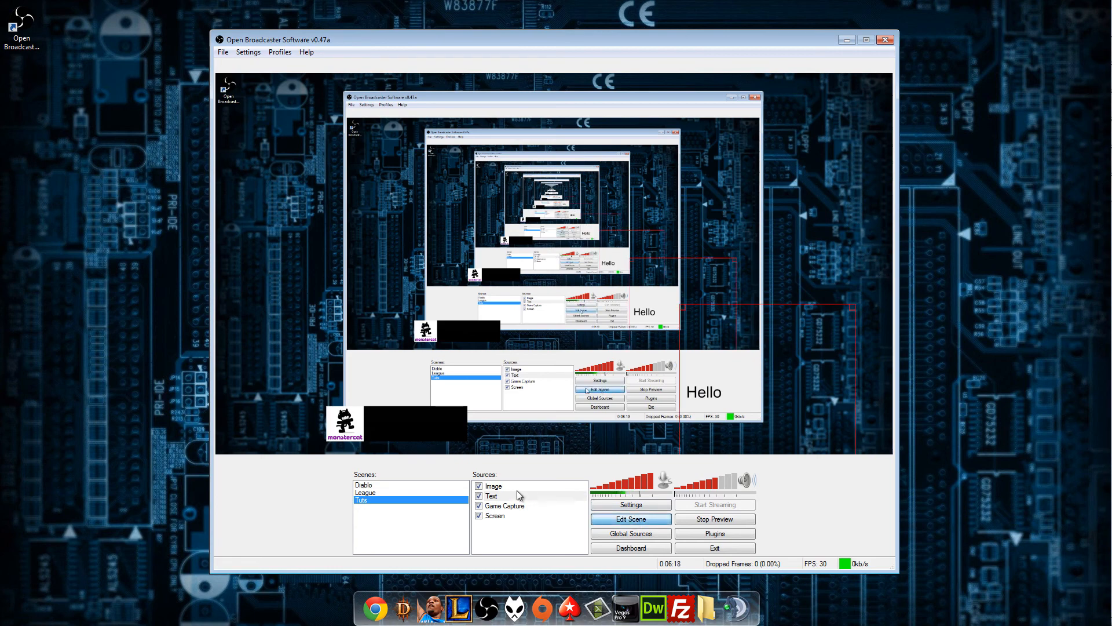
click(494, 485)
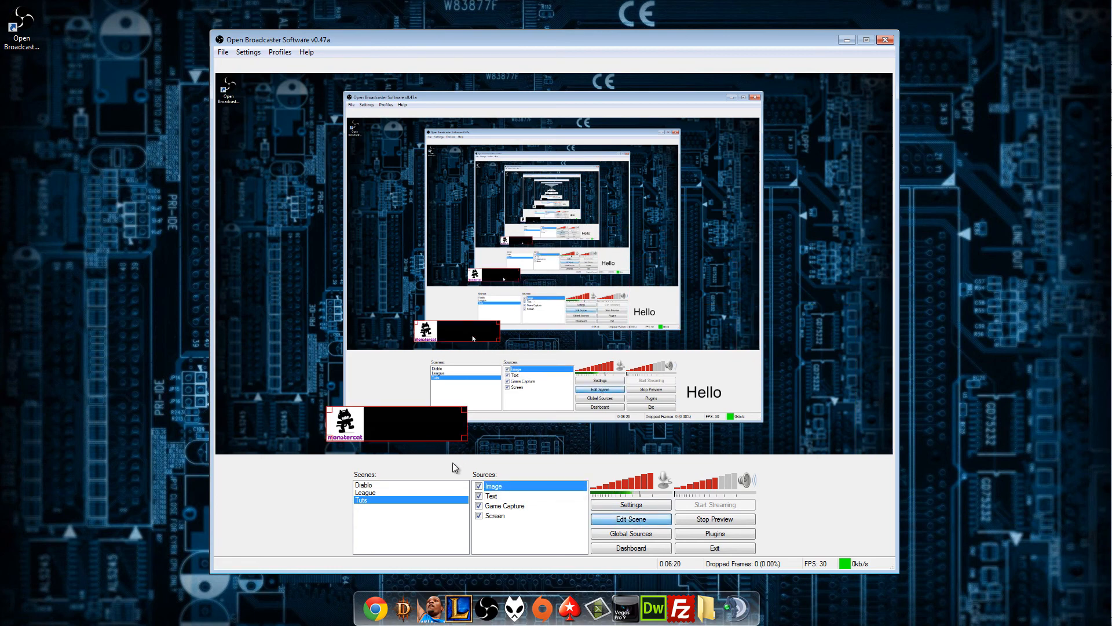
mouse_move(428, 426)
mouse_down()
mouse_move(487, 348)
mouse_move(427, 427)
mouse_up()
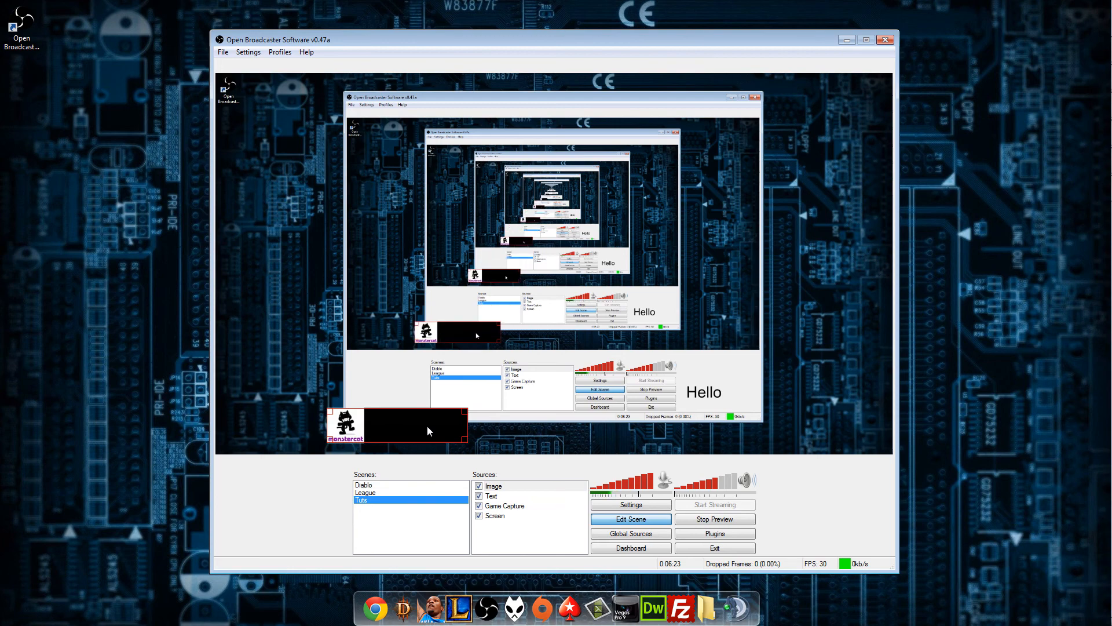
click(492, 496)
drag(718, 407, 733, 375)
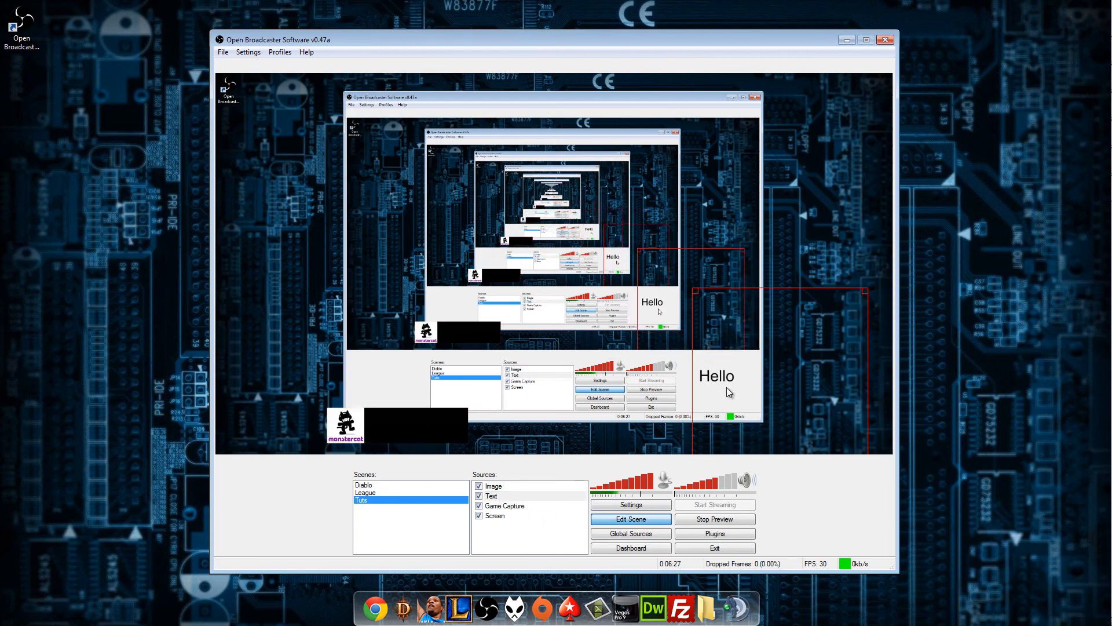
Look over the global sources and the source types that can be added, and close the dialog without adding any.
click(655, 536)
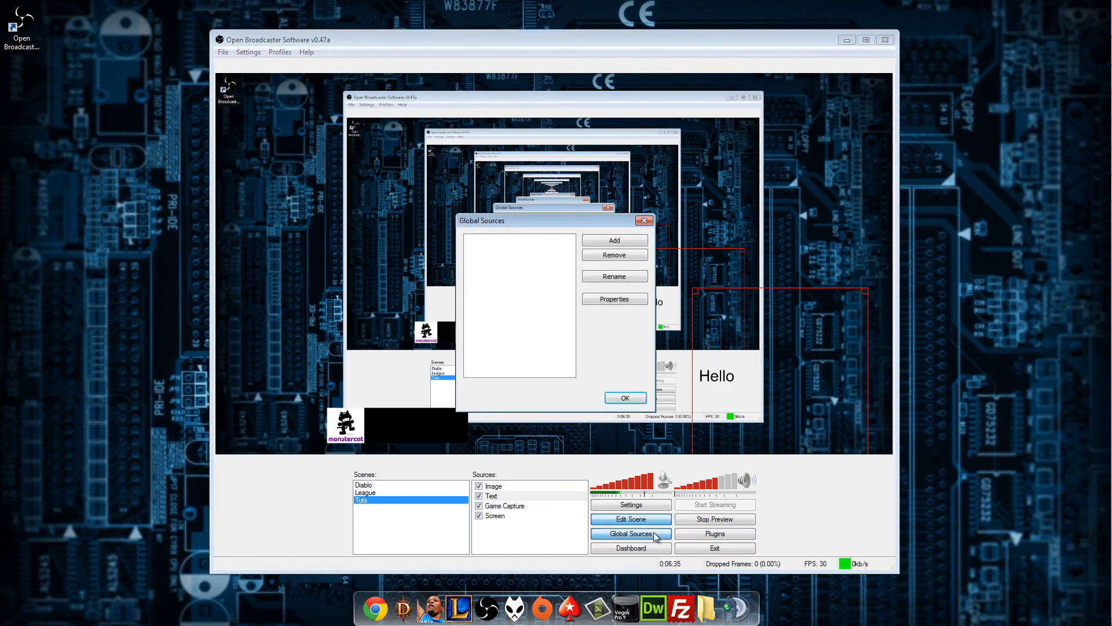
click(644, 221)
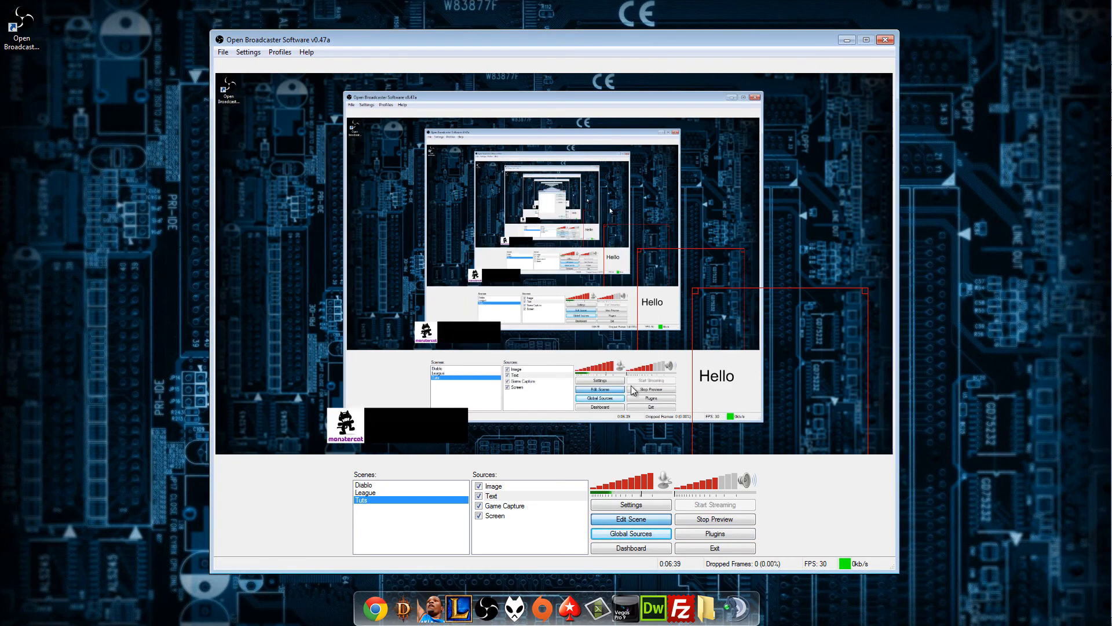
click(632, 538)
click(624, 243)
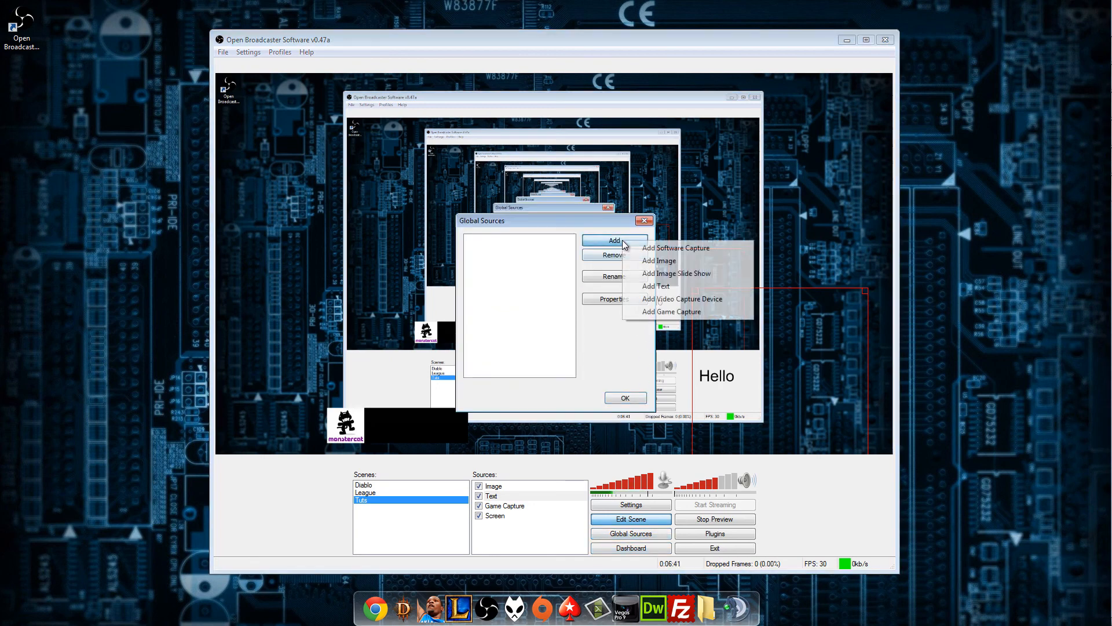
click(633, 396)
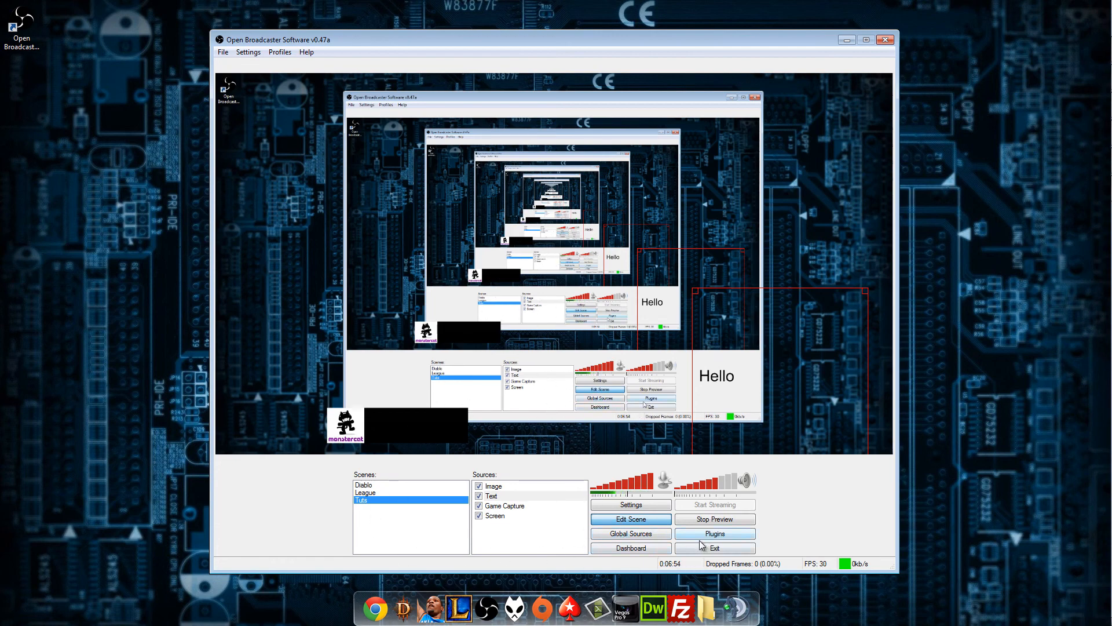
Stop the stream preview, restart it briefly, and stop it again.
click(702, 519)
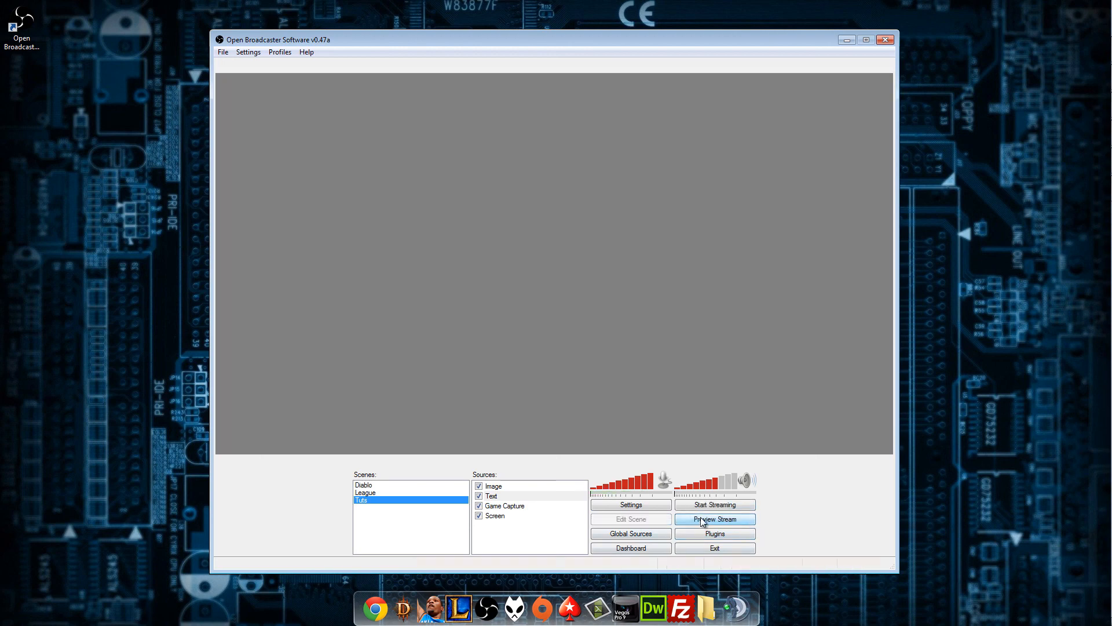
click(743, 522)
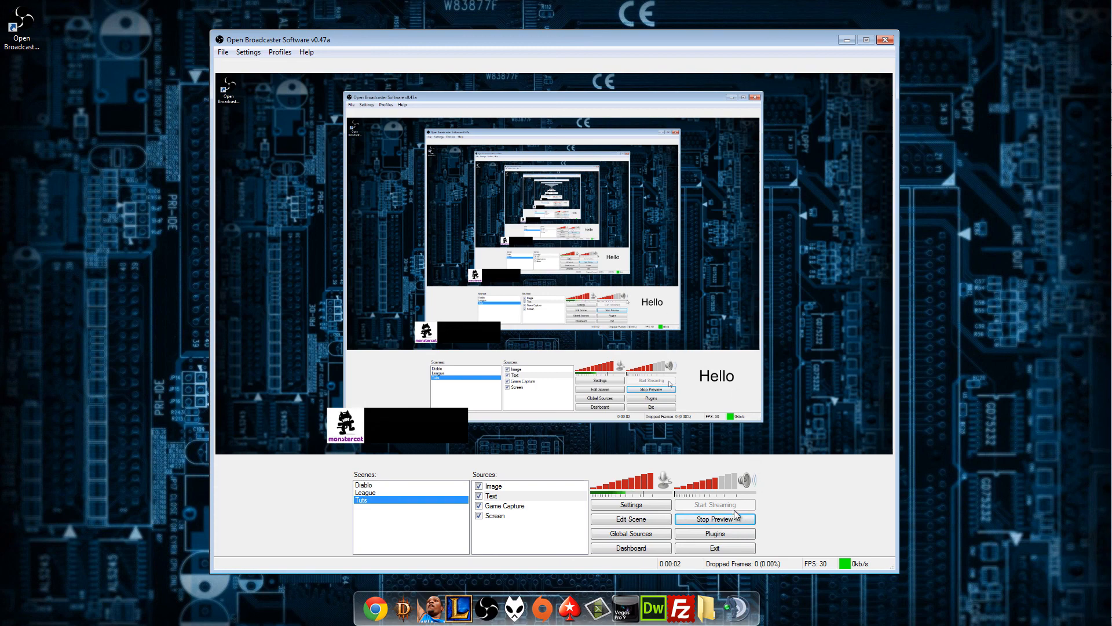
click(716, 518)
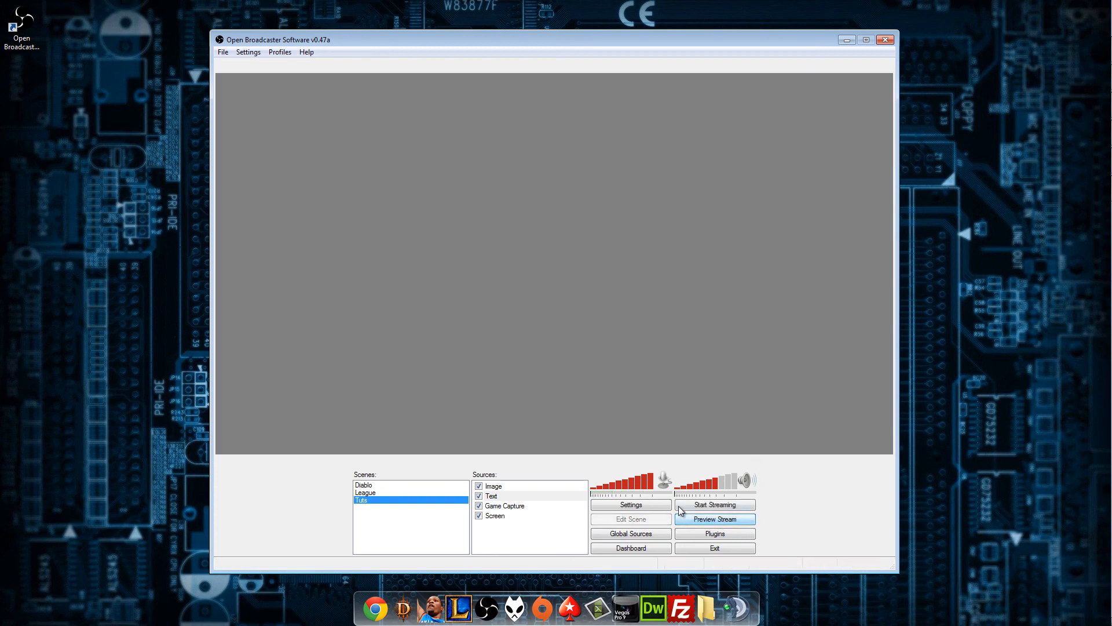
Read the descriptions of the DirectShow Video Device Plugin and the Game Capture Plugin, and close the plugin list.
click(716, 533)
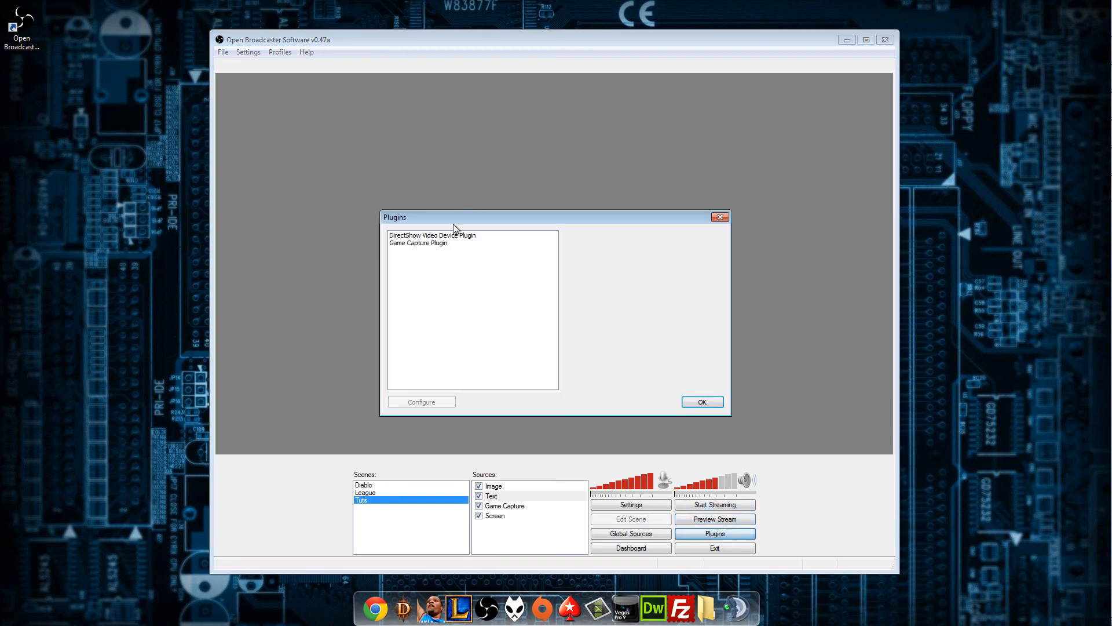
click(430, 242)
click(436, 235)
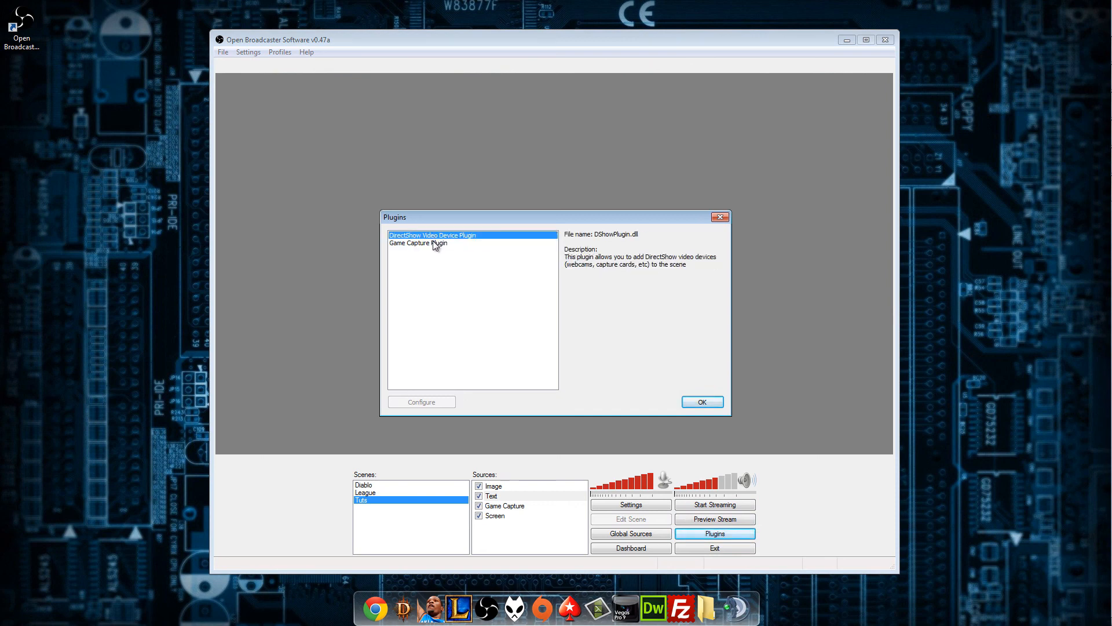
click(437, 242)
click(441, 237)
click(443, 243)
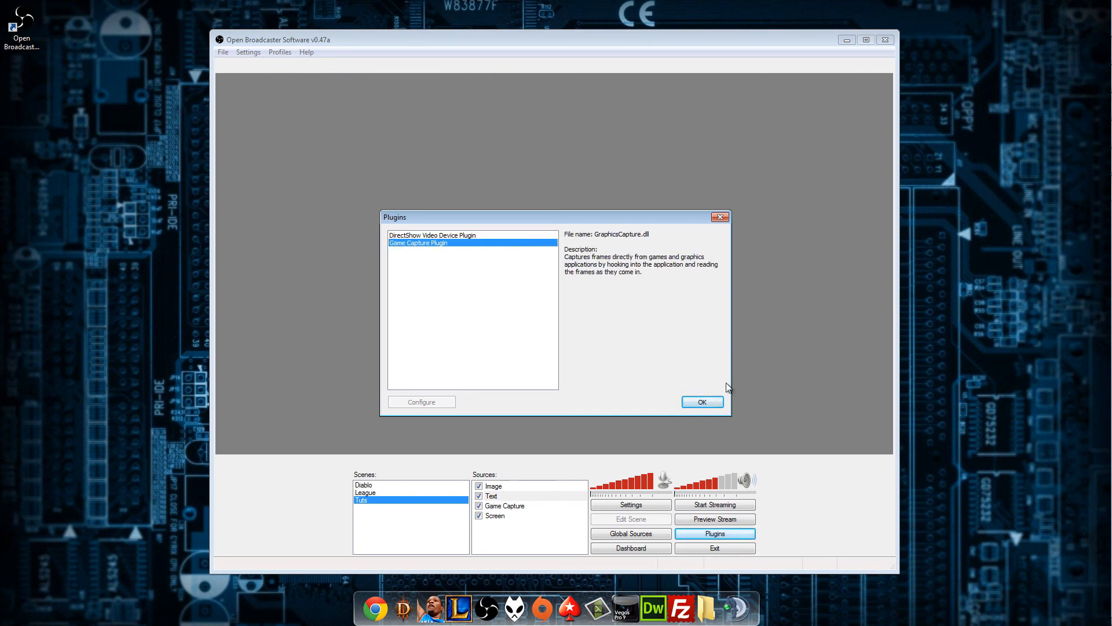
click(705, 402)
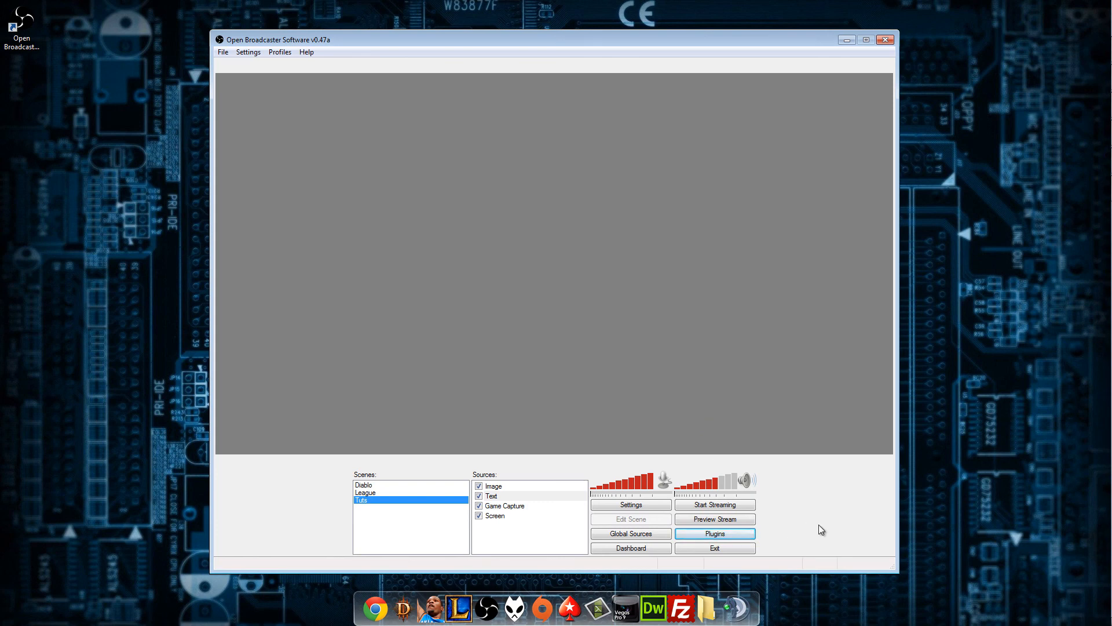
View the Twitch Broadcaster Dashboard in the browser and close the browser window.
click(639, 548)
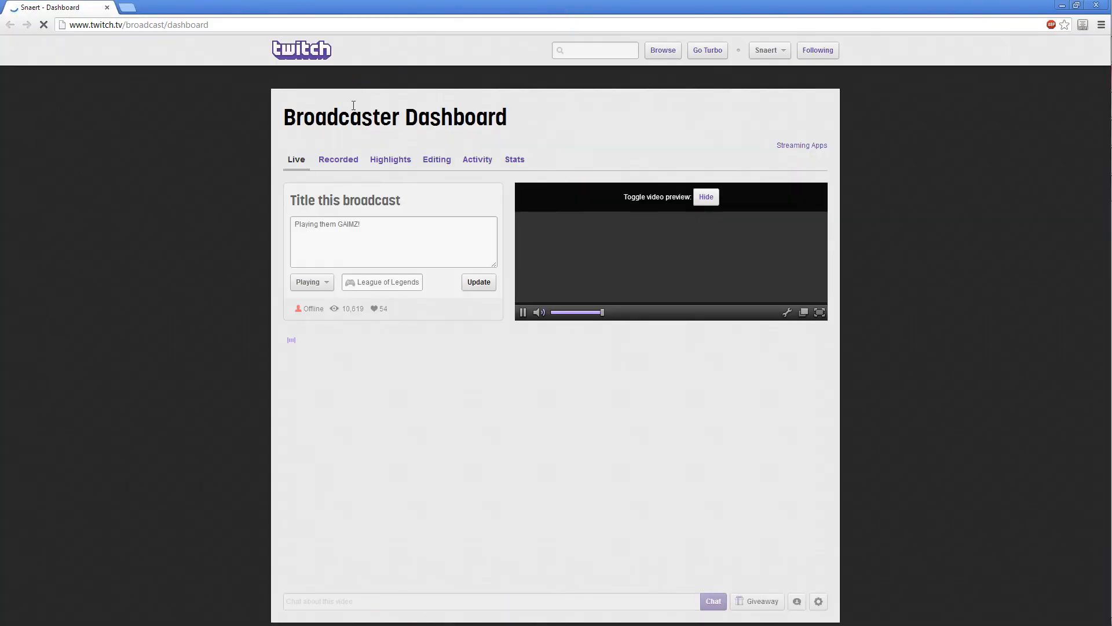
click(1094, 5)
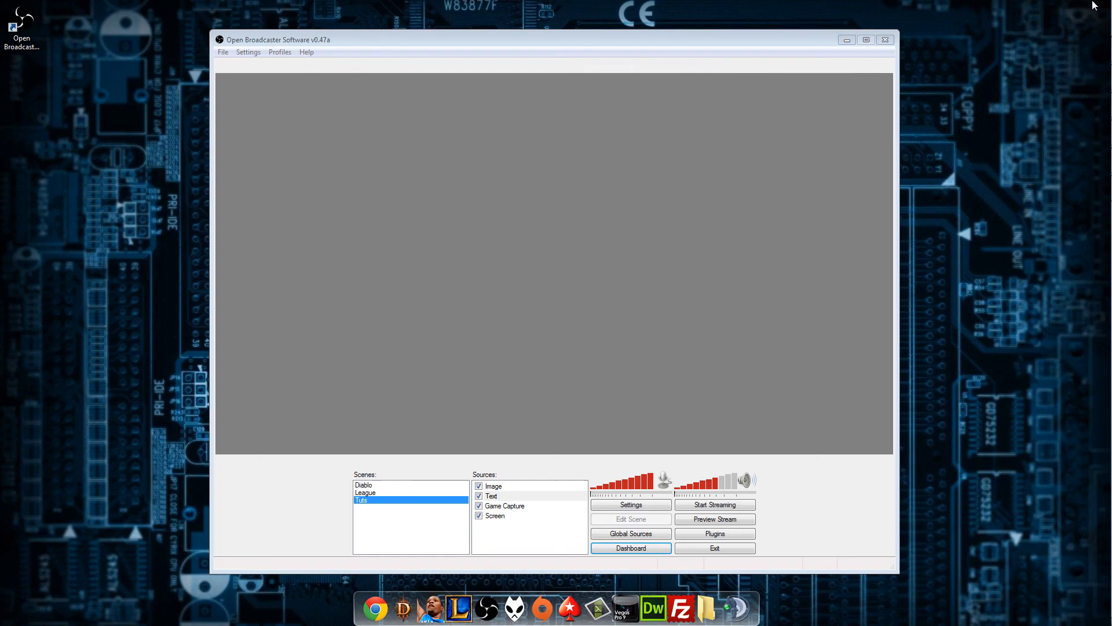
Exit Open Broadcaster Software and return to the desktop.
click(720, 548)
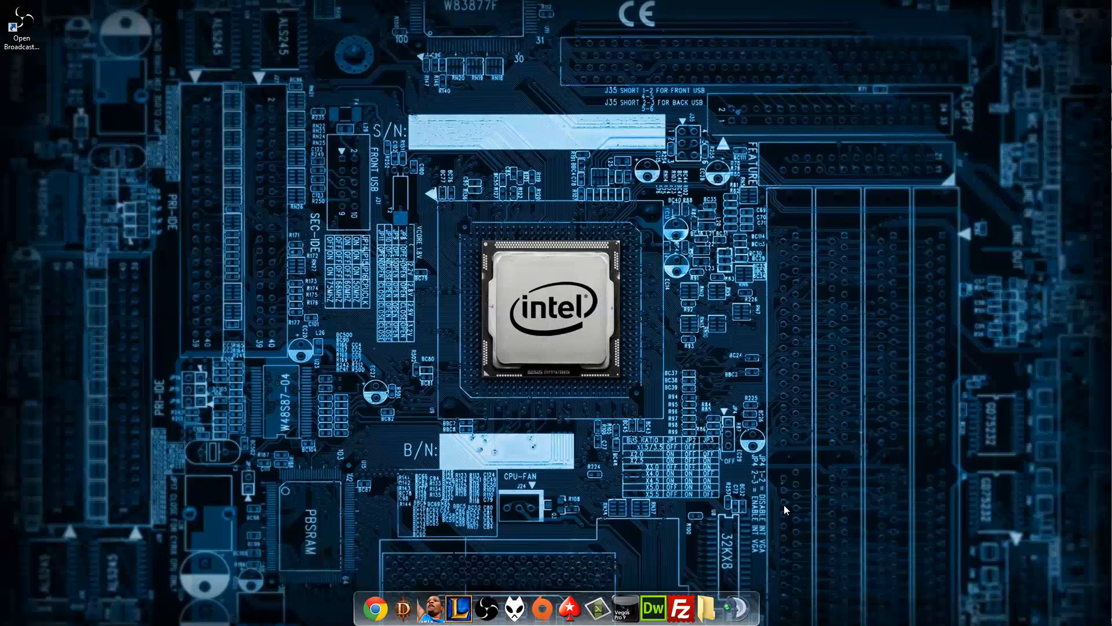
drag(784, 504, 821, 526)
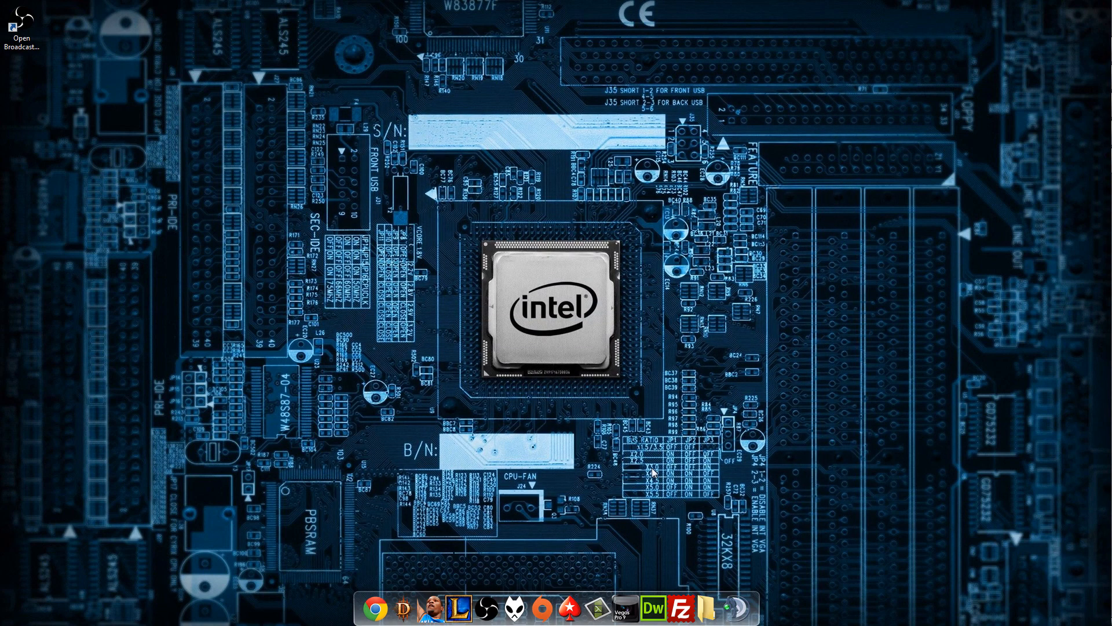